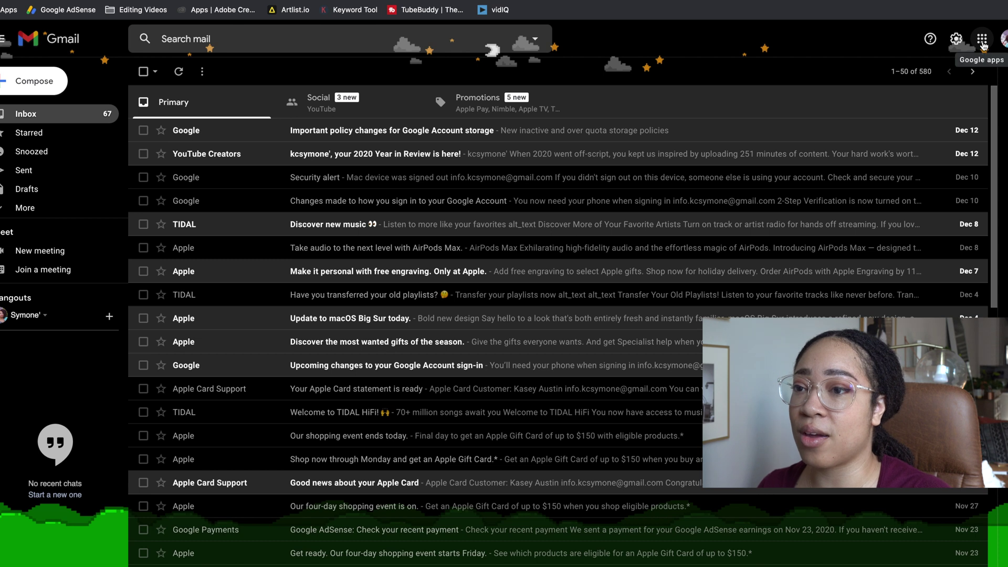
# - Go from Gmail to the Google Sheets home page through the Google apps menu
pyautogui.click(982, 41)
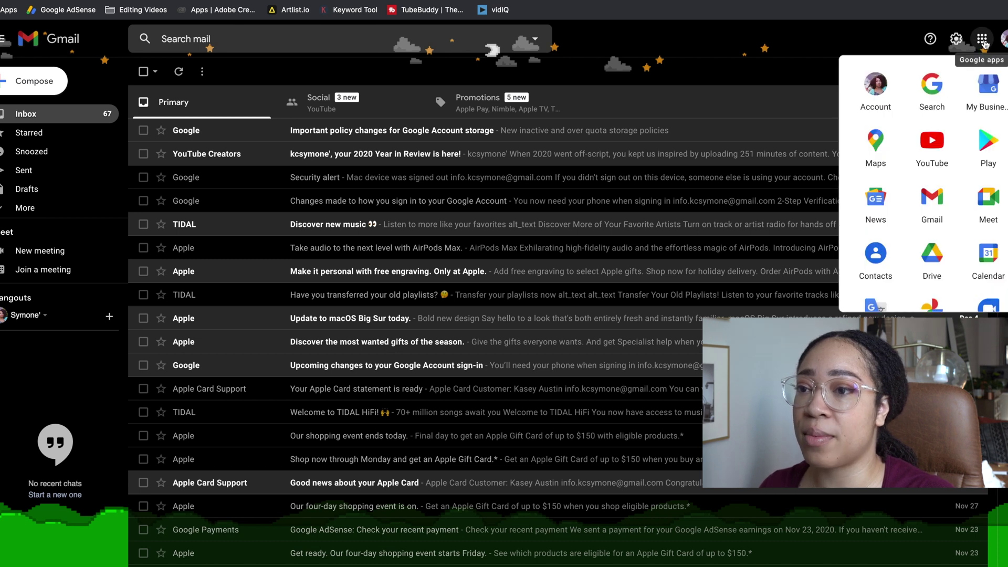
pyautogui.scroll(-5, 954, 212)
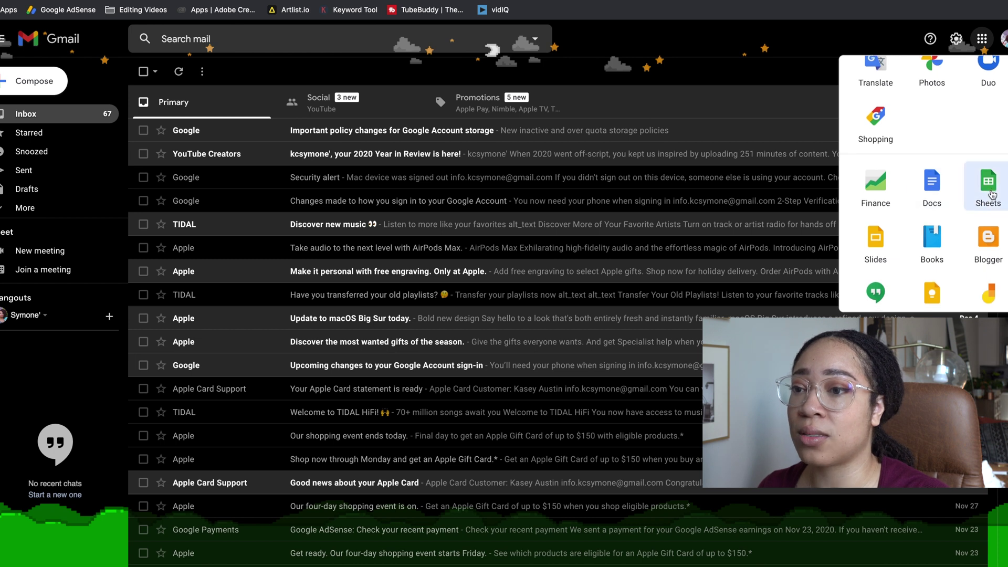
pyautogui.click(990, 190)
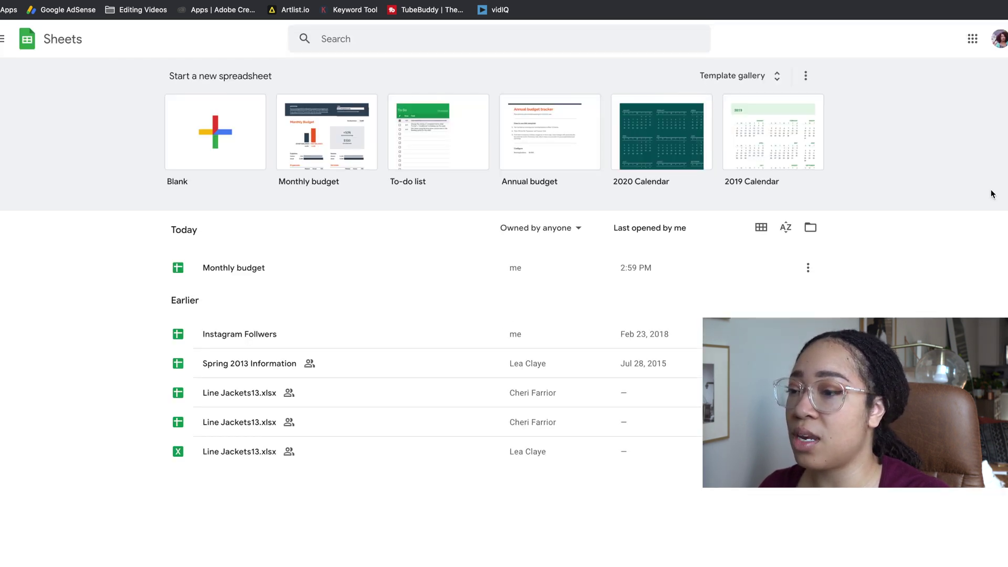
# - Start a new spreadsheet from the Monthly budget template in the full template gallery
pyautogui.click(776, 79)
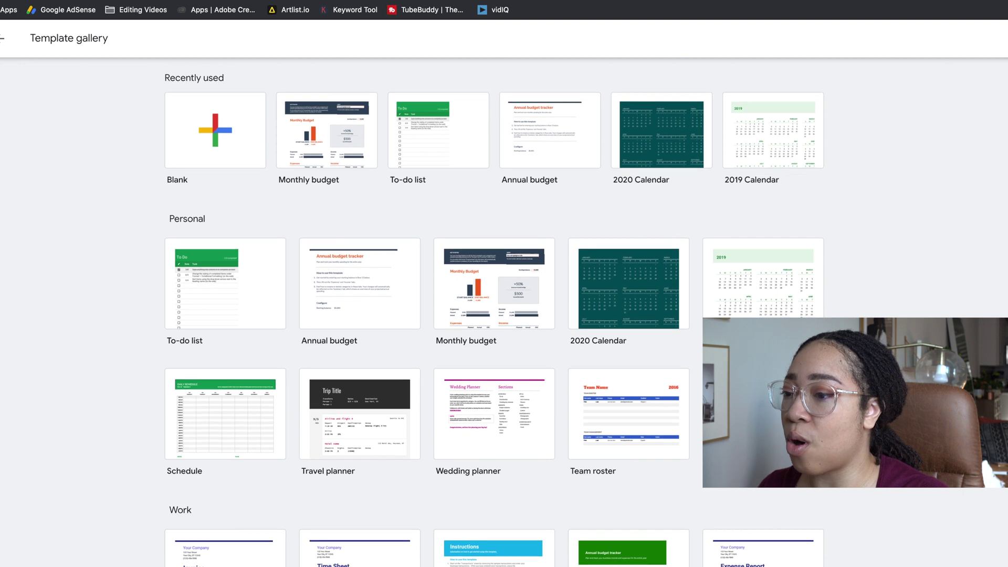
pyautogui.scroll(-3, 494, 315)
pyautogui.scroll(-9, 494, 315)
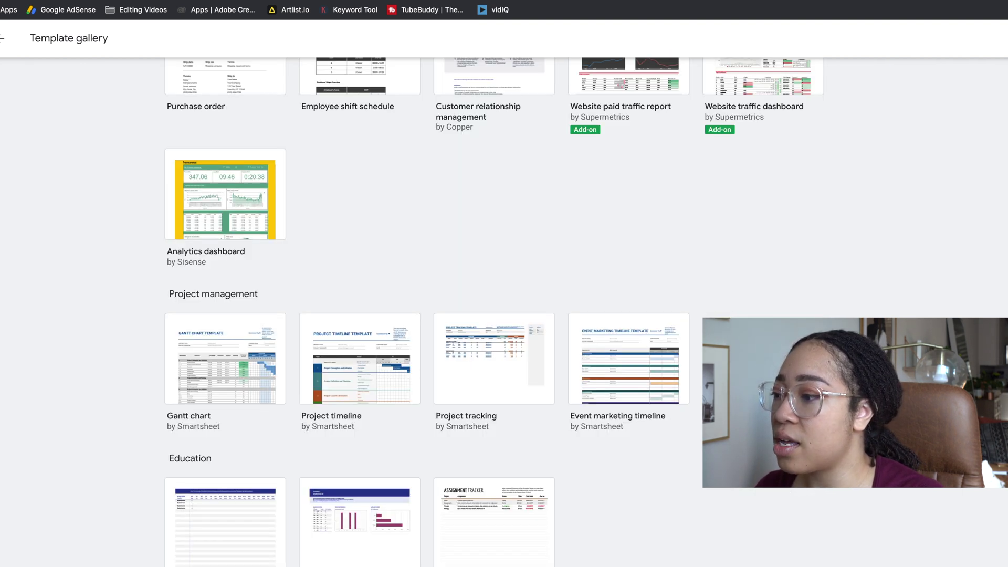
pyautogui.scroll(12, 494, 315)
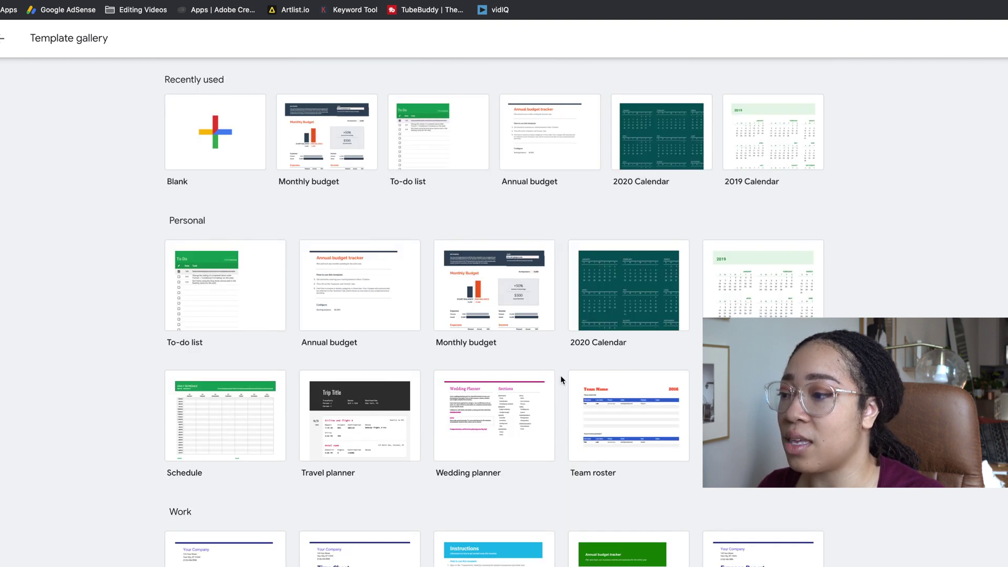
pyautogui.click(479, 309)
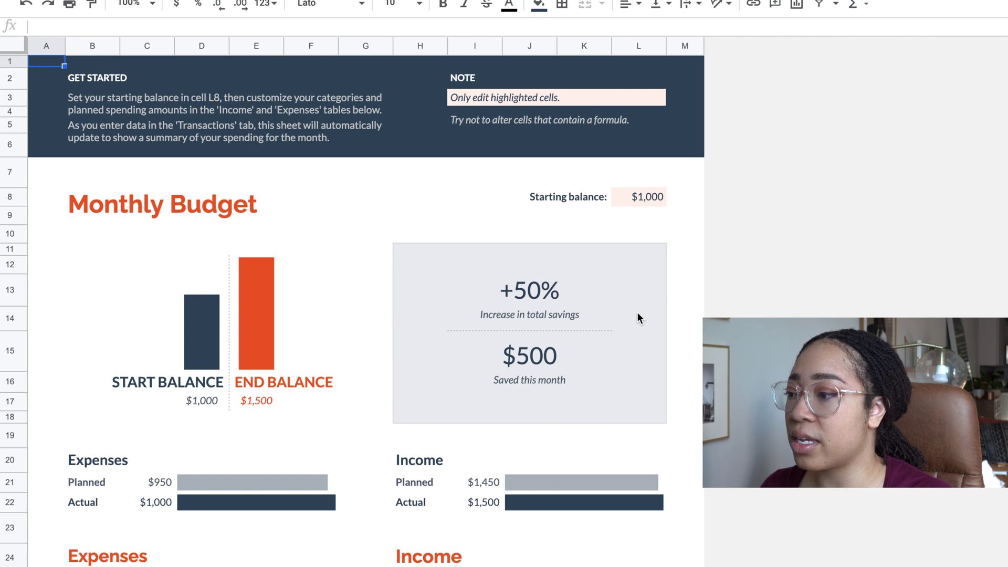
# - Scroll through the new budget to review the $1,000 starting balance, Expenses and Income tables
pyautogui.scroll(-5, 638, 315)
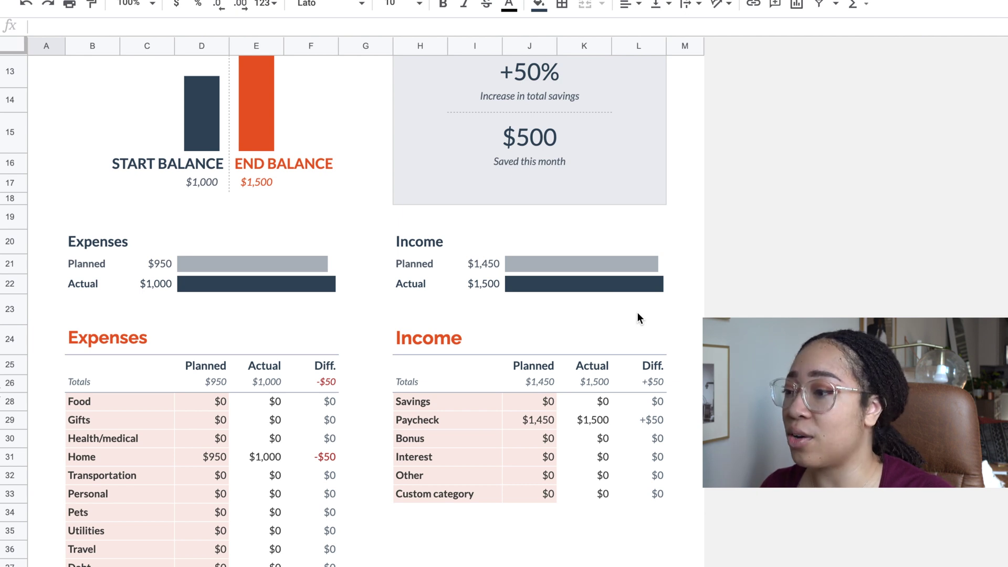
pyautogui.scroll(3, 638, 314)
pyautogui.scroll(2, 638, 313)
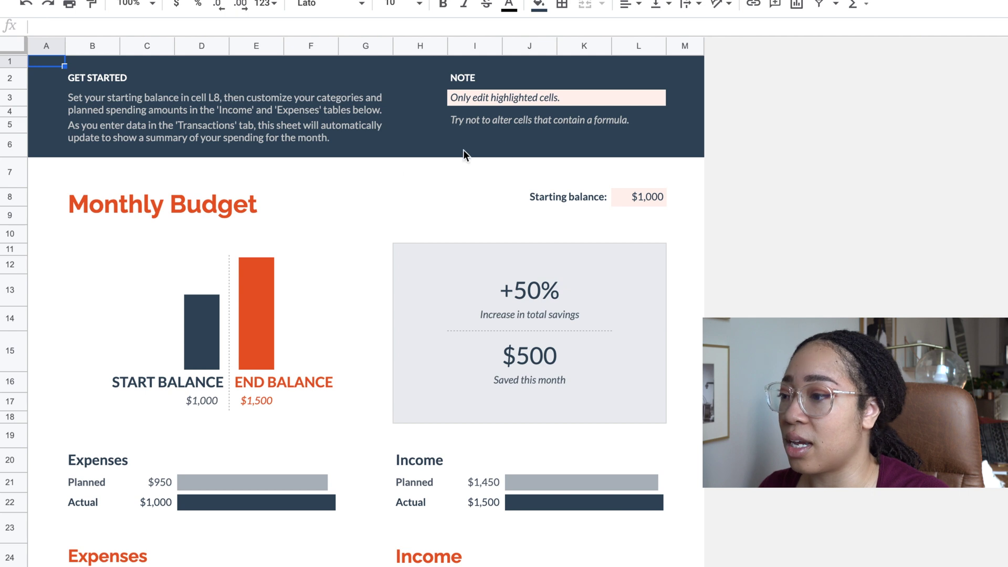
pyautogui.scroll(-3, 387, 173)
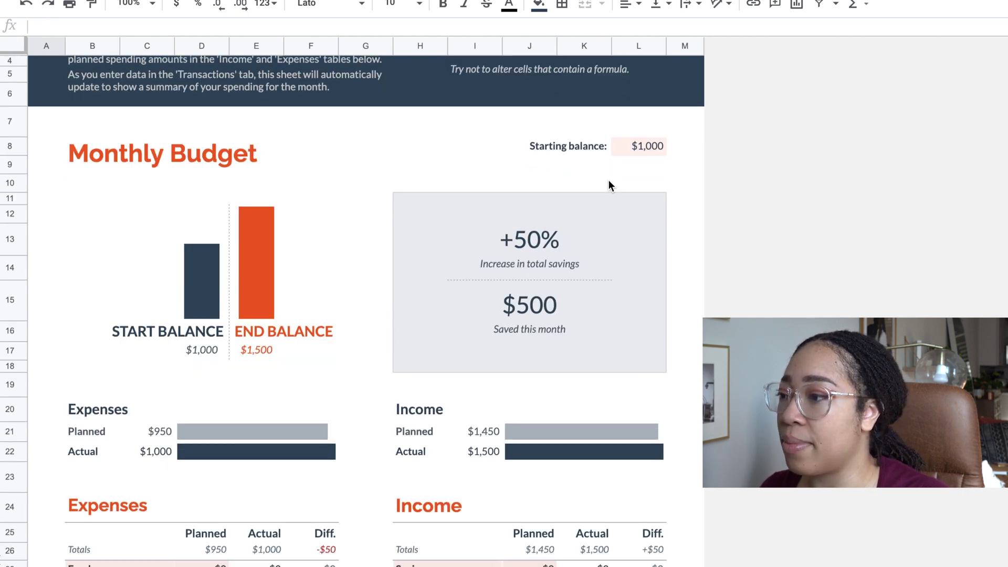
# - Change the starting balance in L8 from 1000 to 3000
pyautogui.click(657, 147)
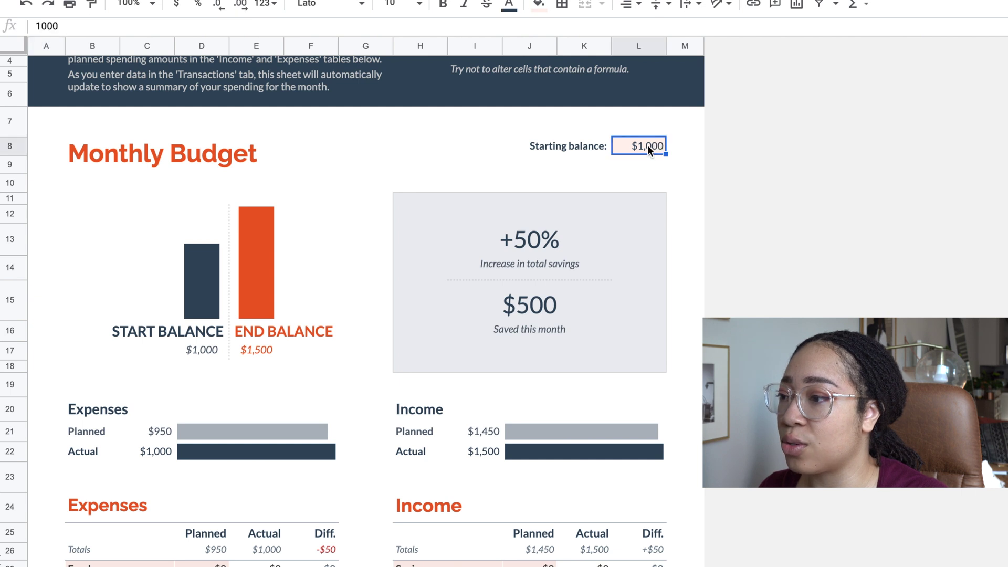
pyautogui.doubleClick(647, 145)
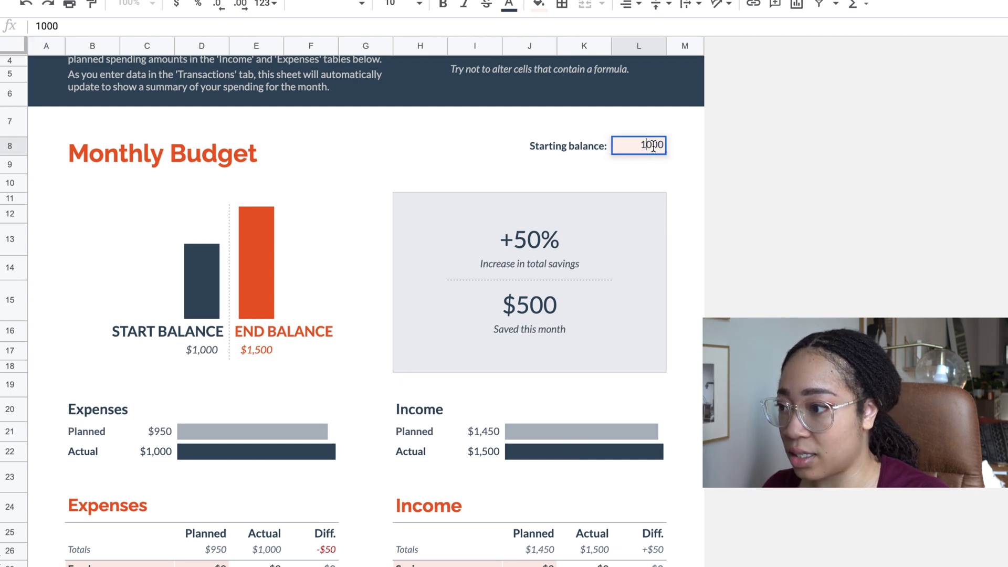
pyautogui.press('BackSpace')
pyautogui.write('3')
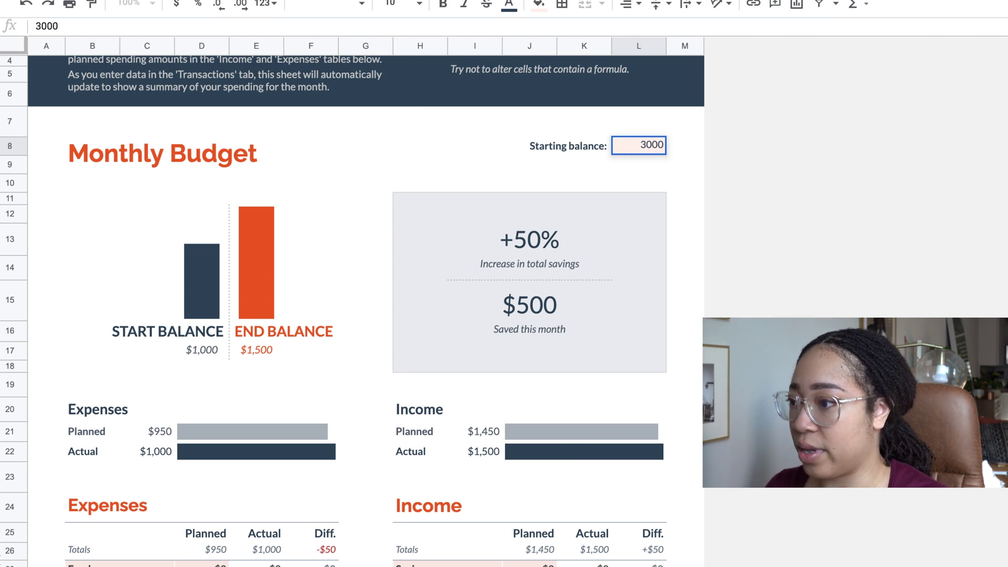
pyautogui.click(698, 153)
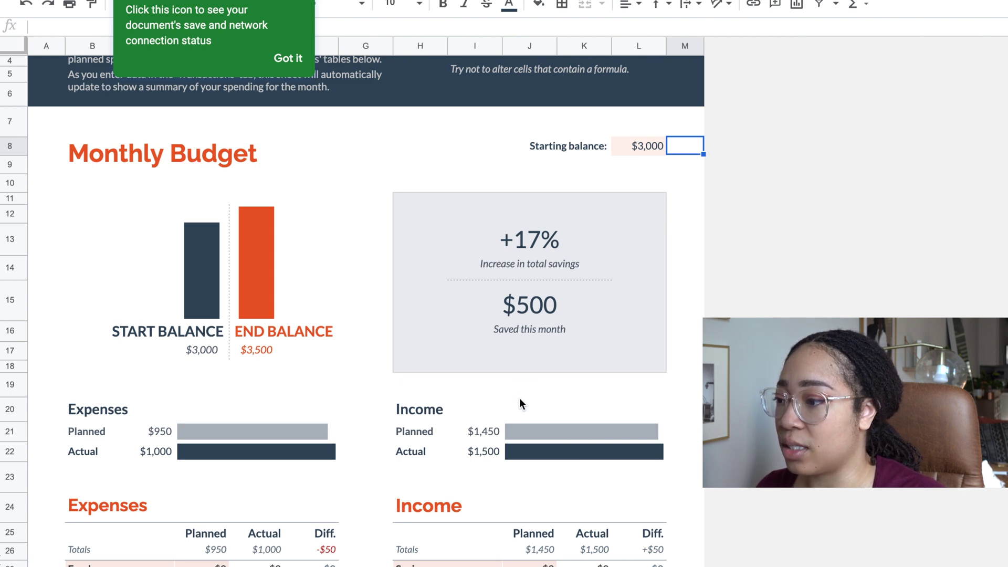
pyautogui.scroll(-1, 520, 404)
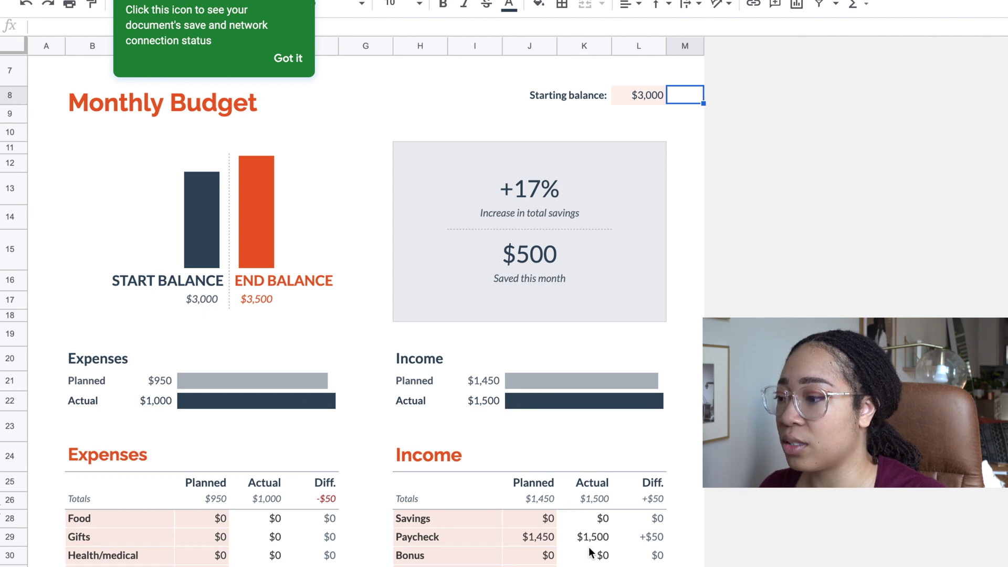
# - Set the Paycheck planned income in J29 to 3000, replacing 1450
pyautogui.click(545, 541)
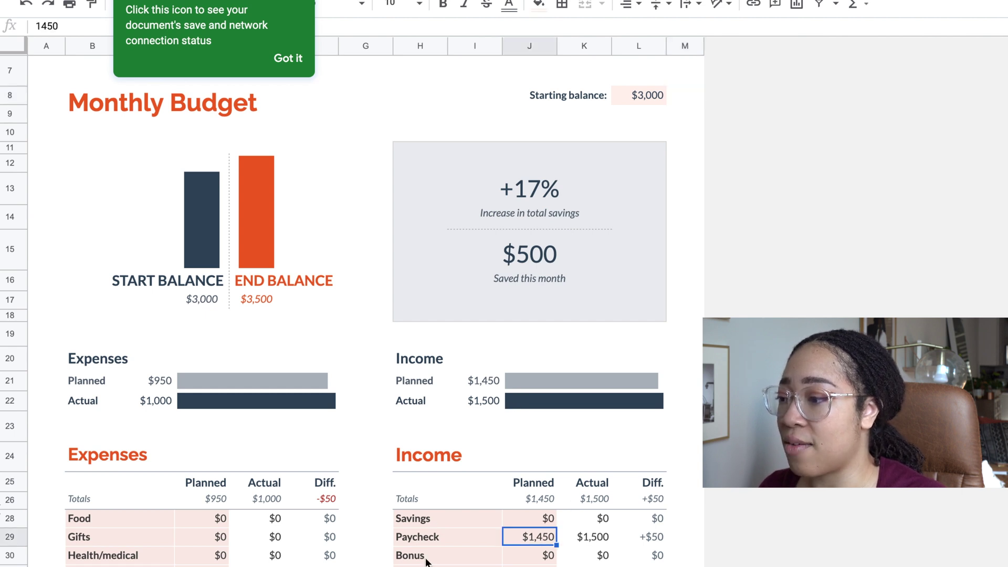
pyautogui.doubleClick(544, 540)
pyautogui.press('BackSpace')
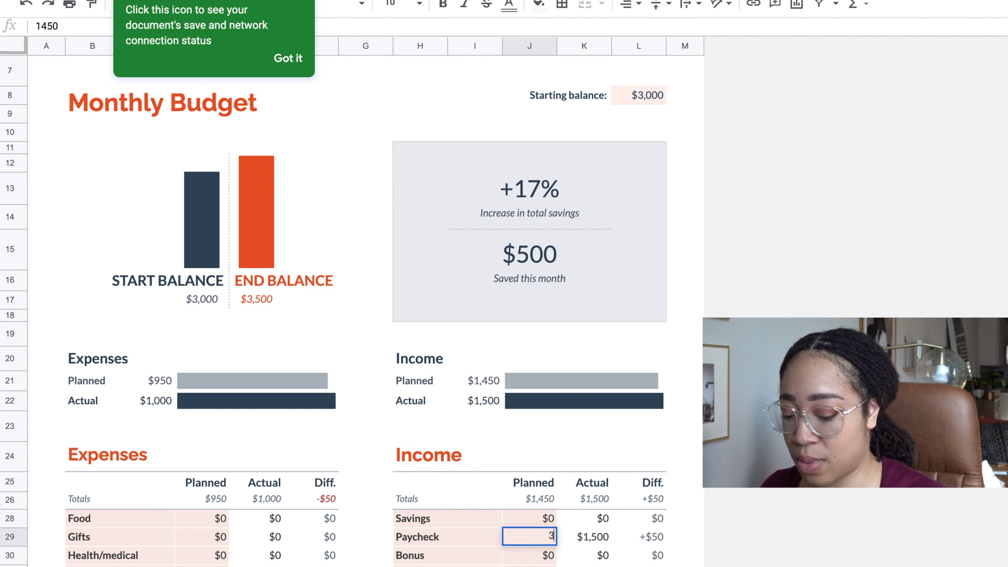
pyautogui.write('3000')
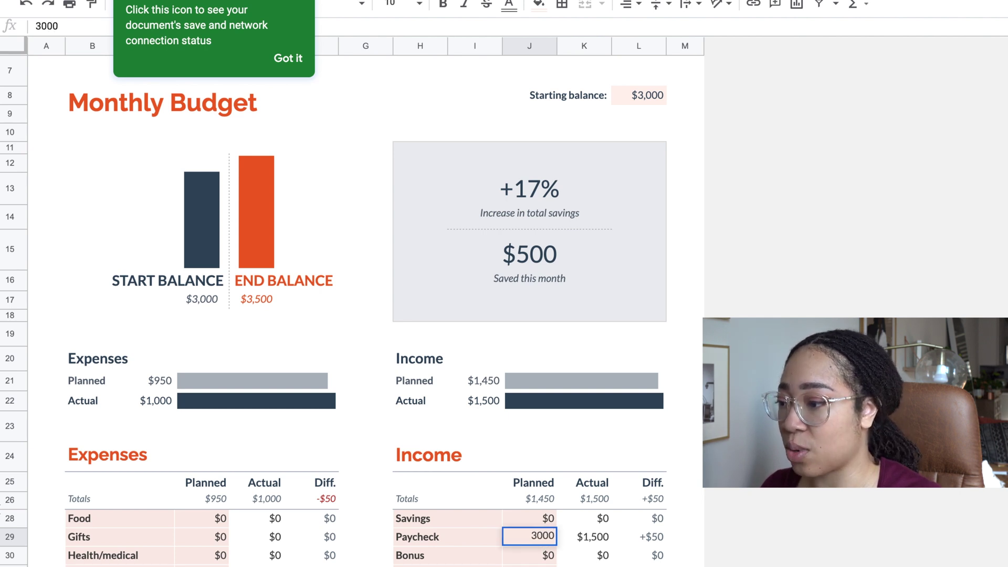
pyautogui.click(506, 458)
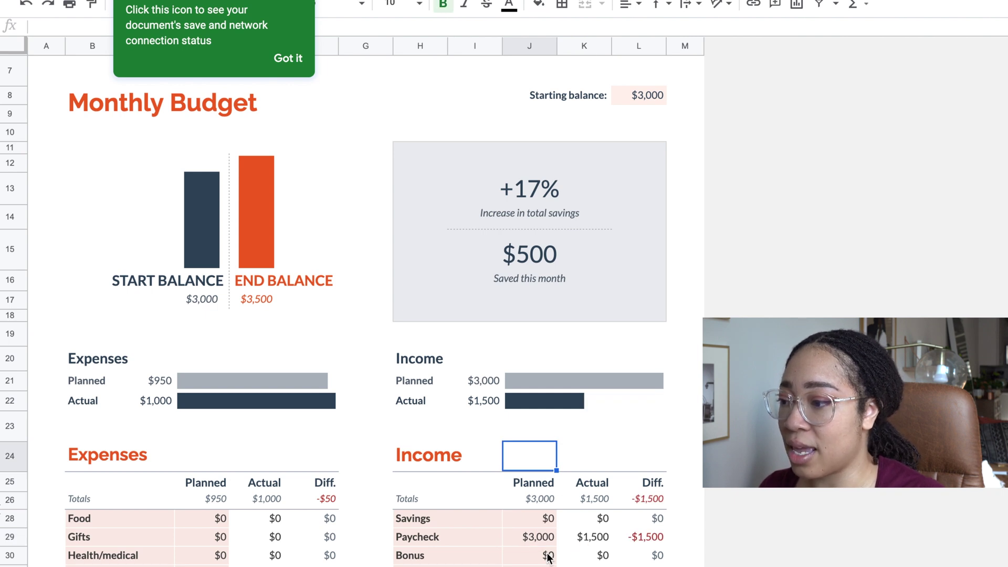
# - Inspect K29's formula, then enter 3000 as Paycheck Actual, triggering the protected-cell warning
pyautogui.click(599, 540)
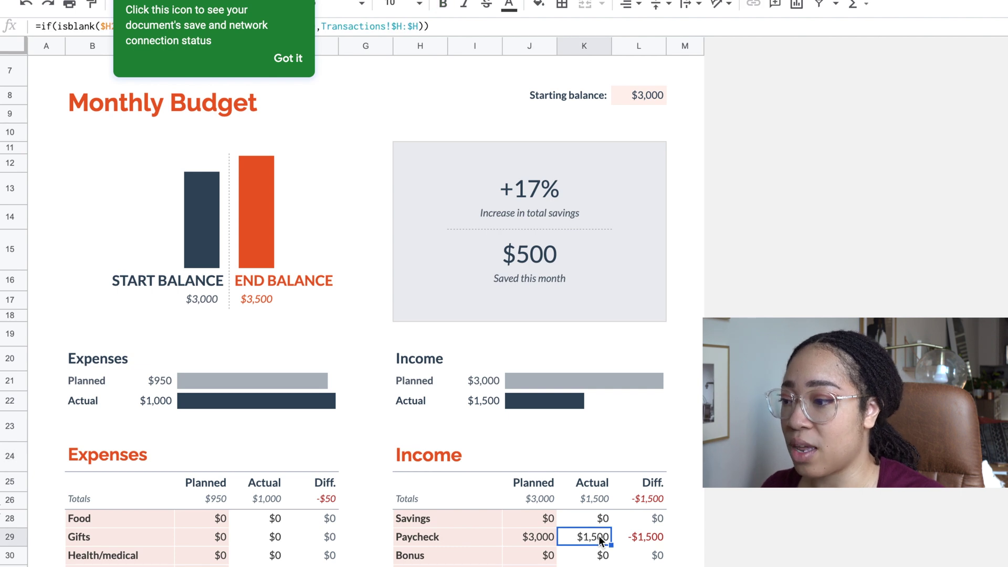
pyautogui.doubleClick(599, 540)
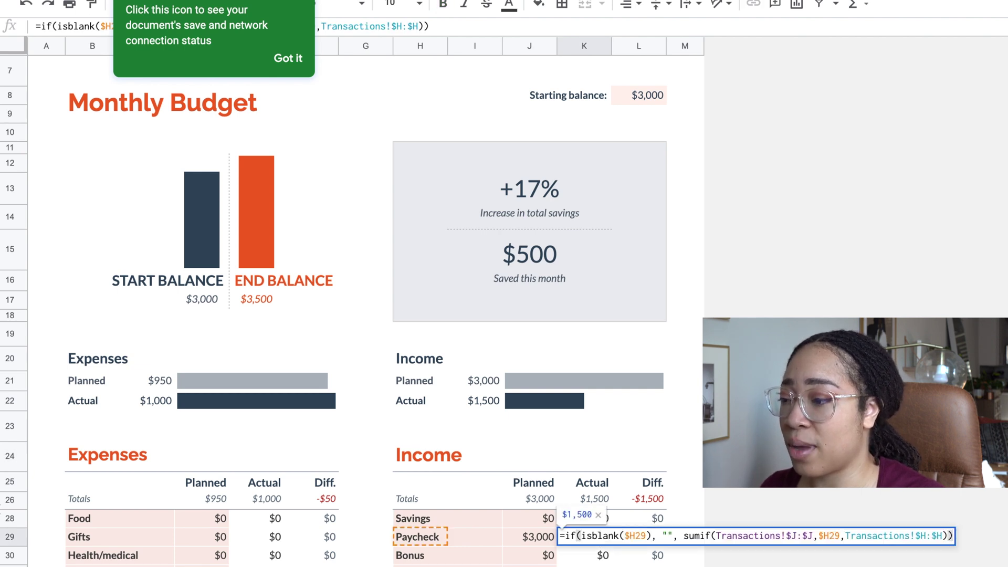
pyautogui.press('Return')
pyautogui.click(594, 540)
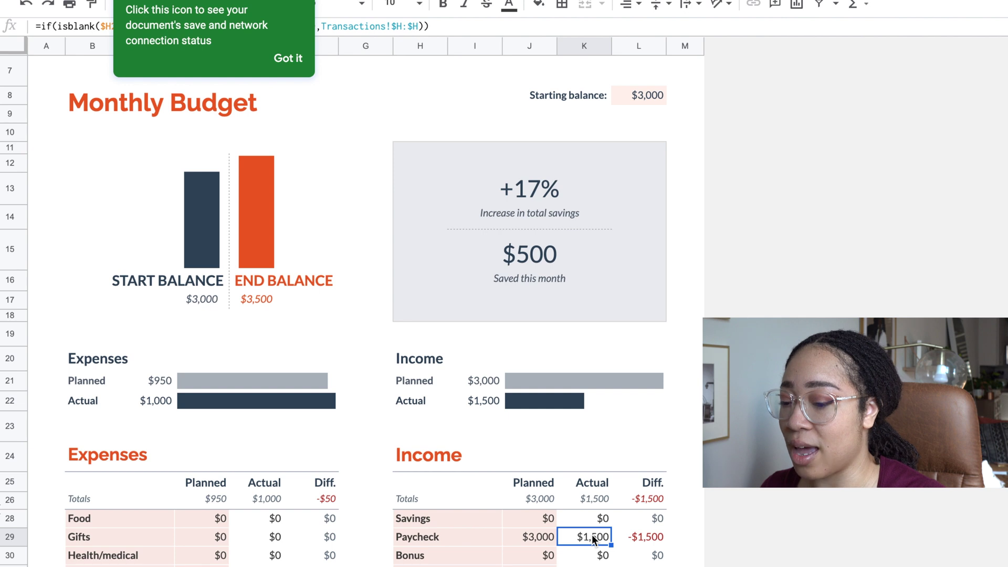
pyautogui.write('3000')
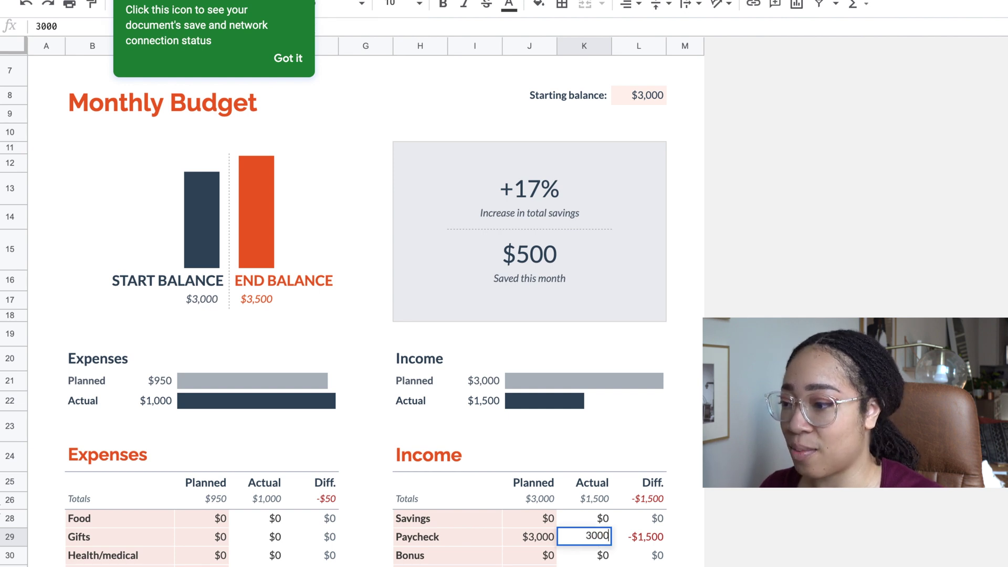
pyautogui.press('Return')
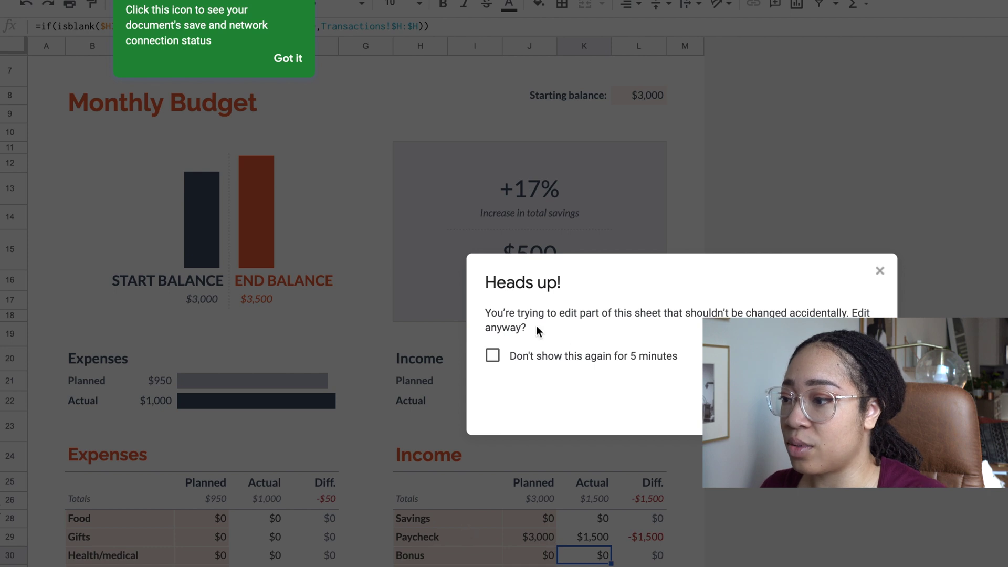
# - Tick 'Don't show this again for 5 minutes' and confirm the $3,000 Paycheck Actual edit
pyautogui.click(492, 355)
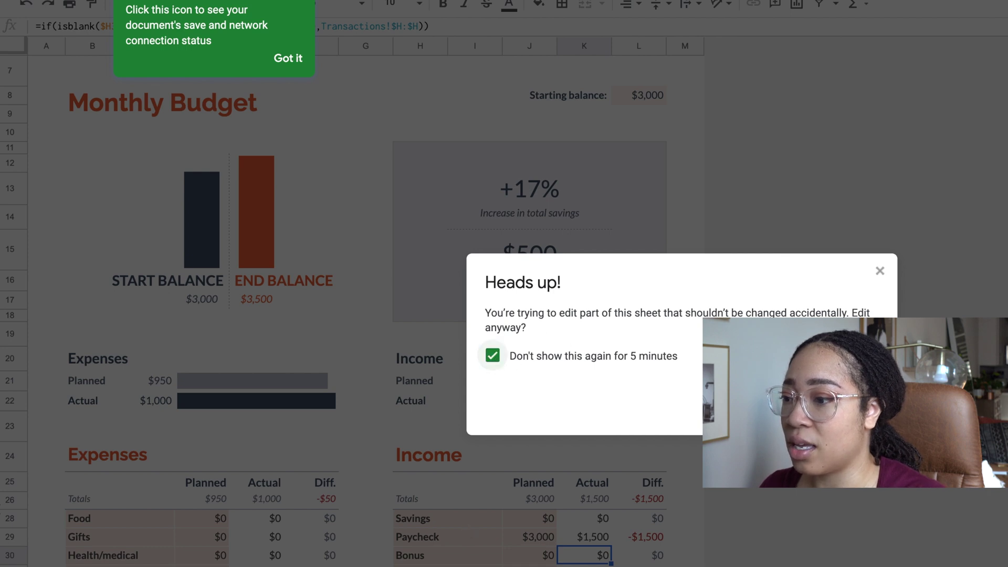
pyautogui.click(868, 412)
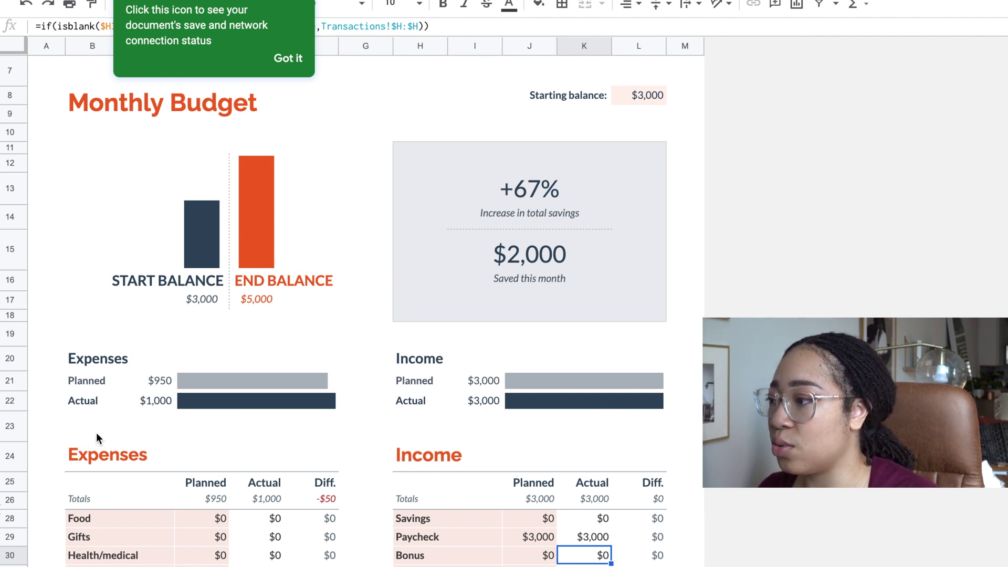
pyautogui.scroll(-1, 96, 432)
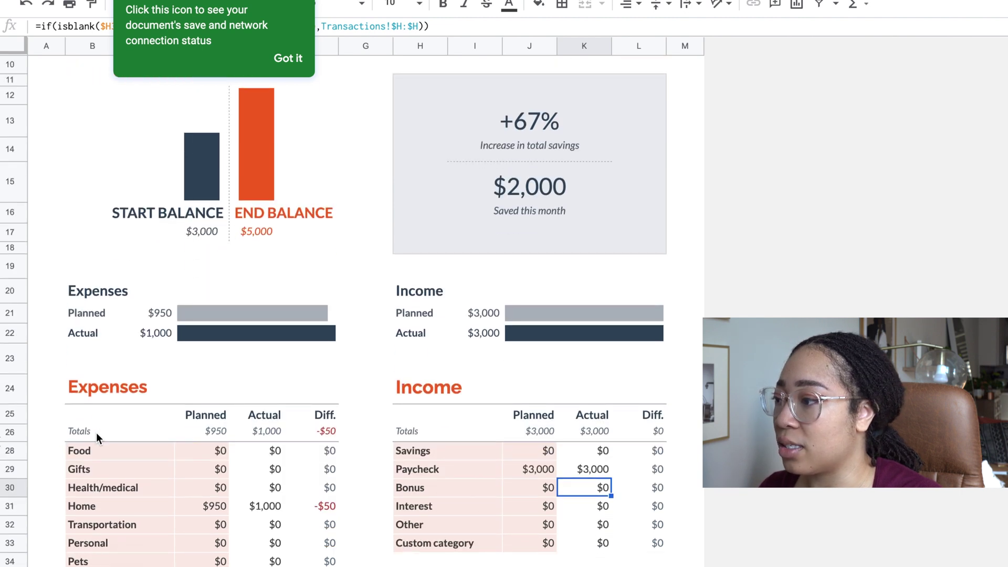
pyautogui.scroll(-1, 96, 433)
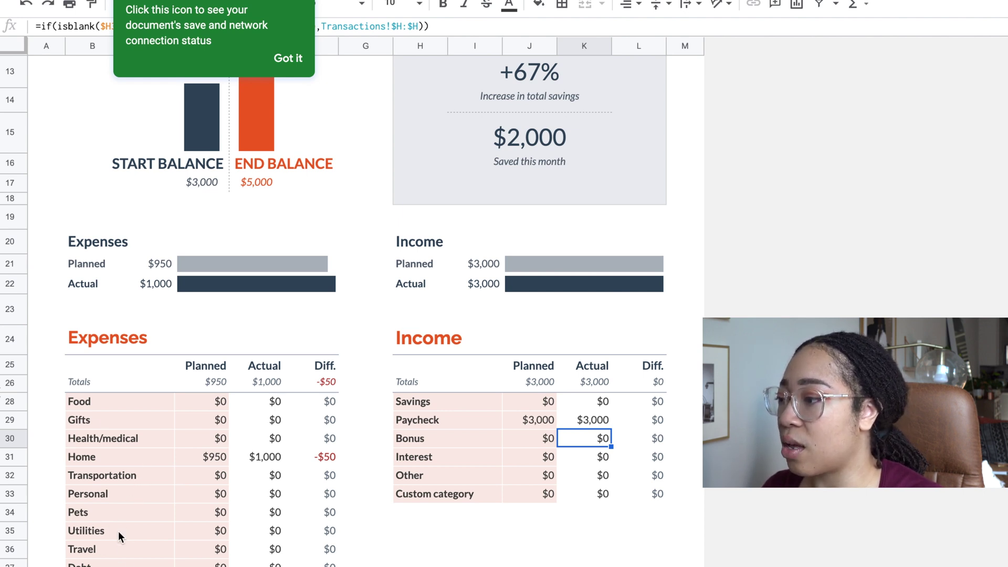
pyautogui.click(224, 403)
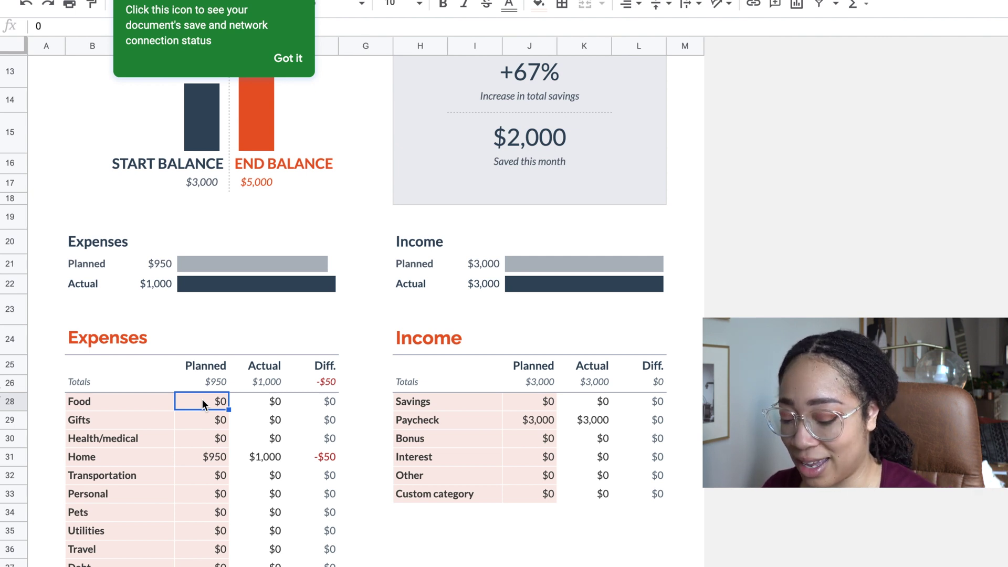
# - Plan $200 for Food and rename Gifts to 'Chrsitmas Gifts' planned at $200
pyautogui.write('200')
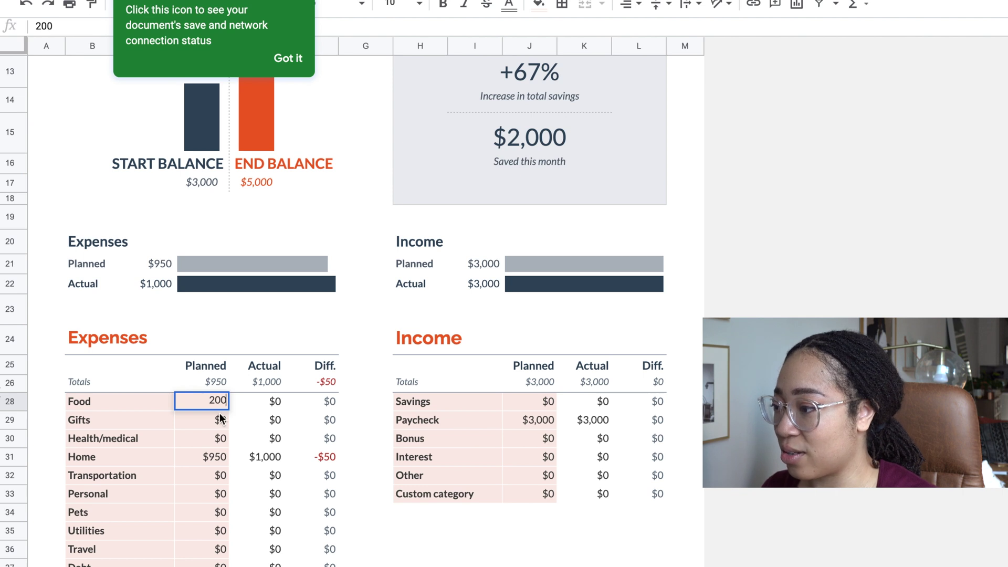
pyautogui.click(222, 424)
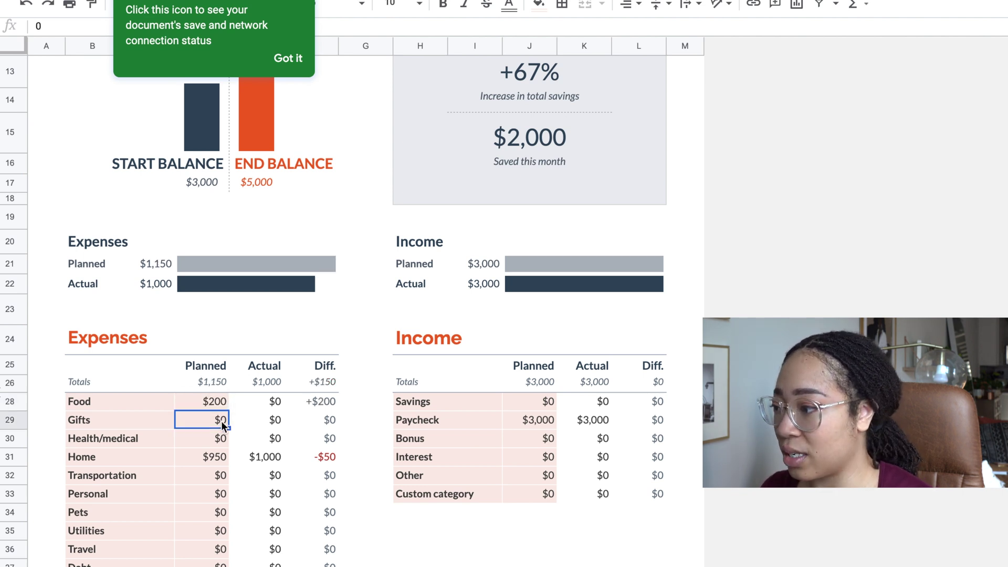
pyautogui.doubleClick(77, 422)
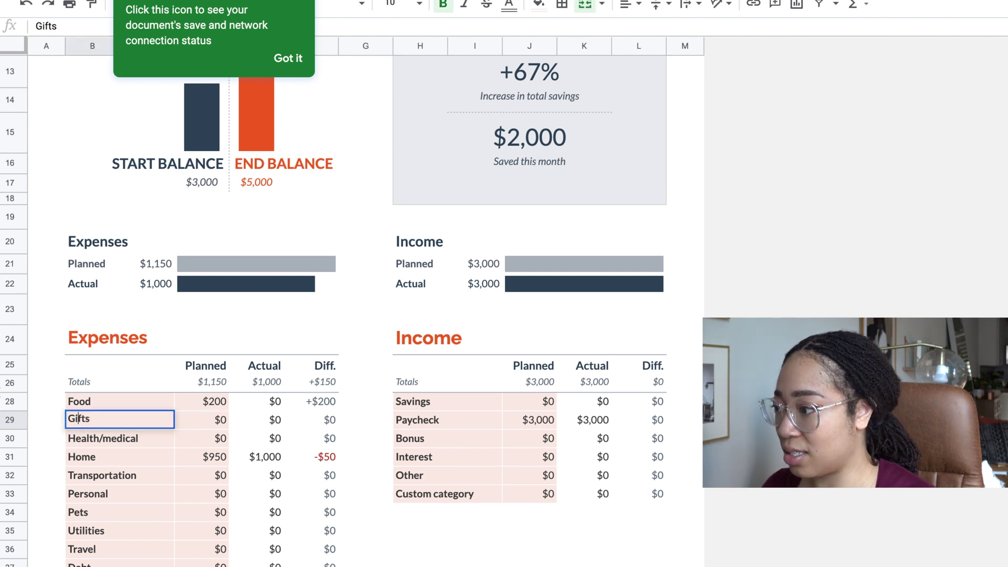
pyautogui.write('Chrsitm')
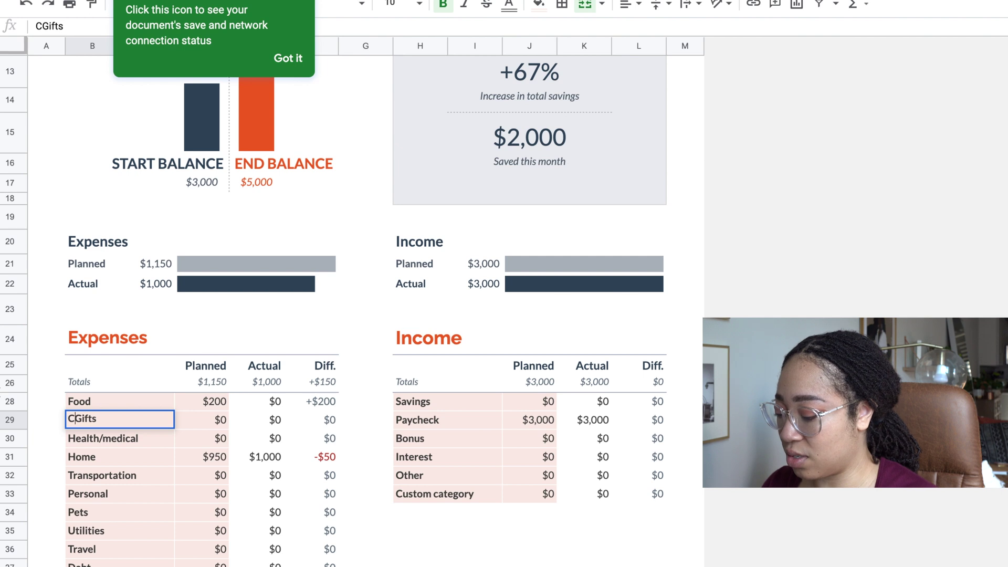
pyautogui.write('as')
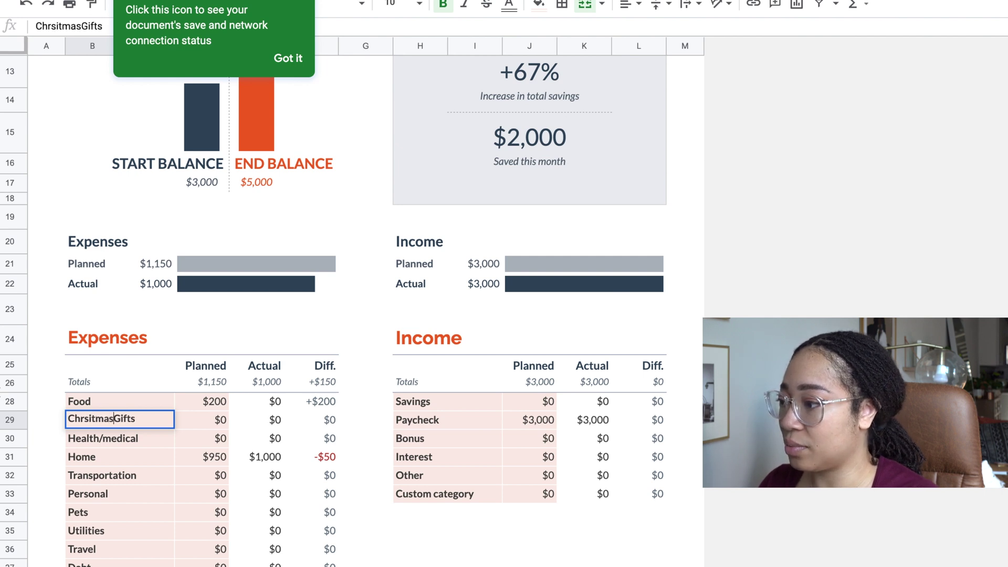
pyautogui.click(221, 421)
pyautogui.write('200')
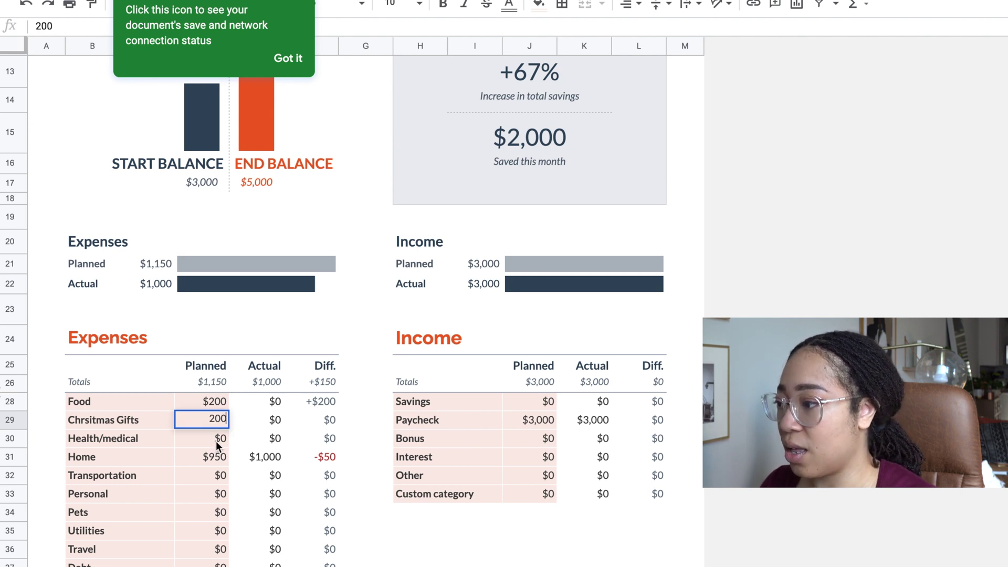
pyautogui.click(215, 459)
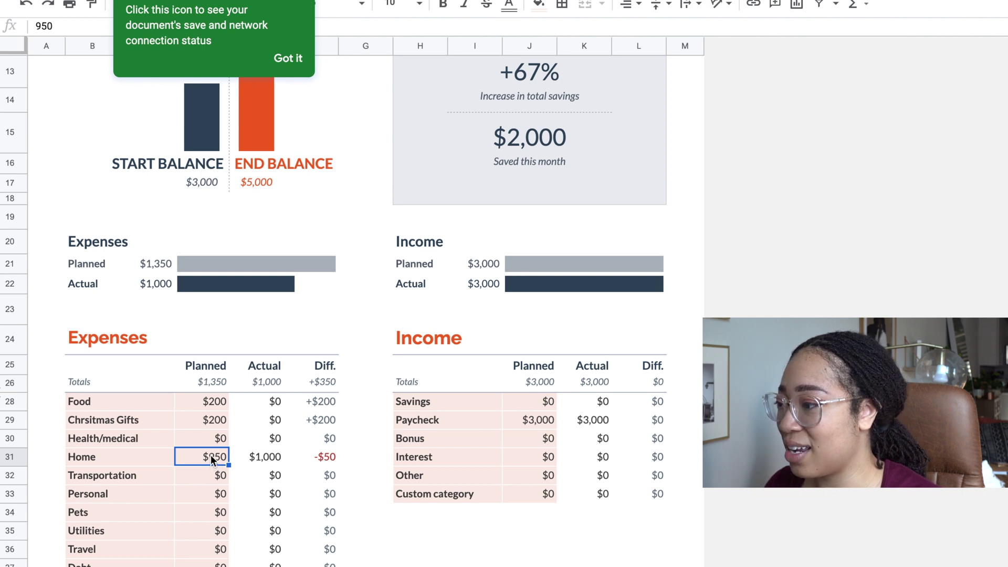
# - Rename the Home category to Rent, planned at $1,000
pyautogui.click(96, 455)
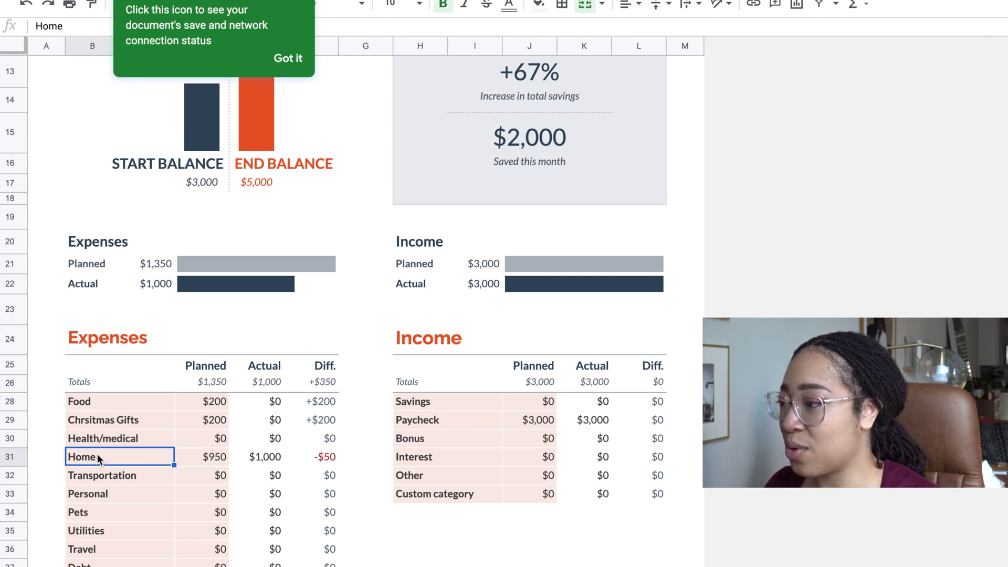
pyautogui.doubleClick(90, 458)
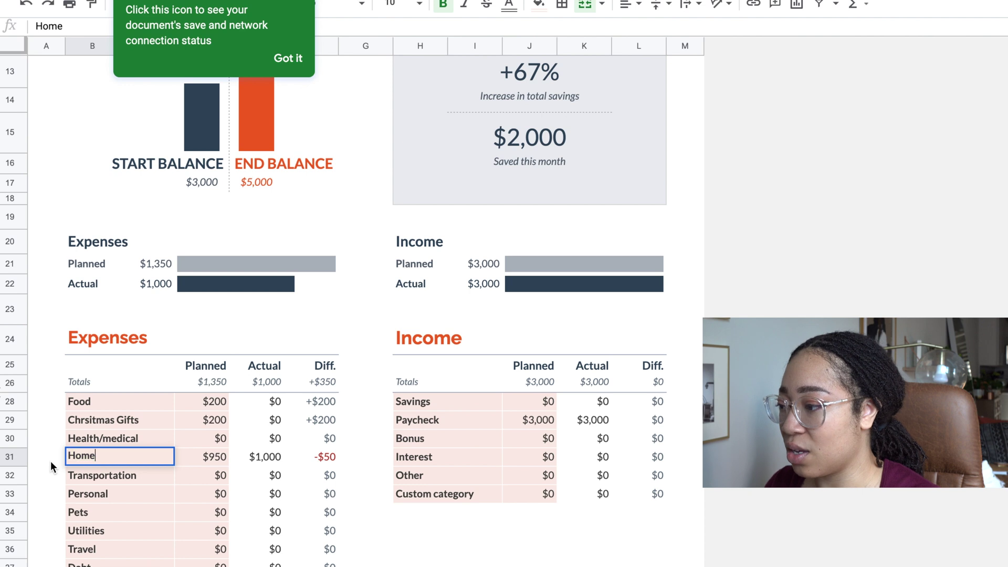
pyautogui.press('BackSpace')
pyautogui.press('BackSpace')
pyautogui.press('BackSpace')
pyautogui.press('BackSpace')
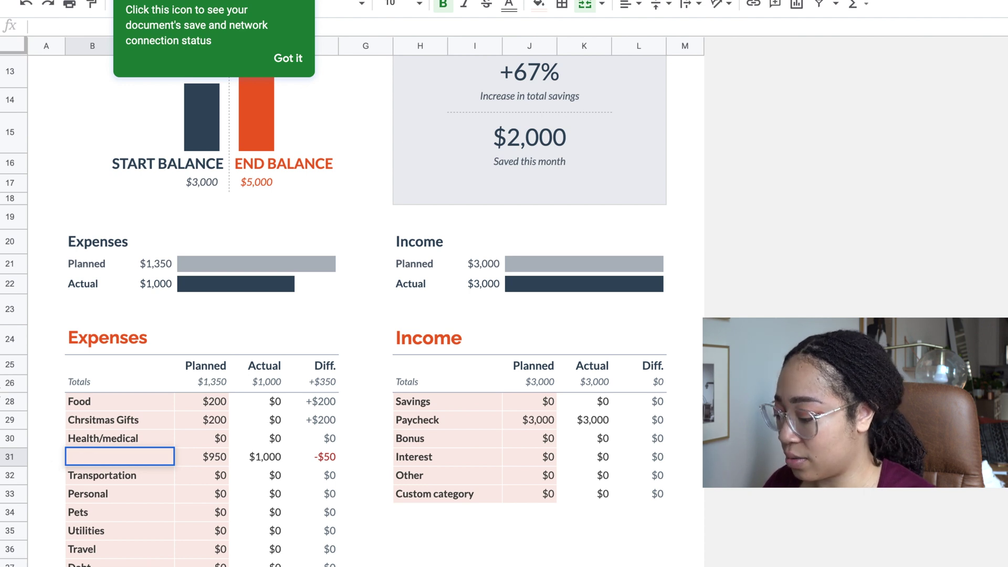
pyautogui.write('Rent')
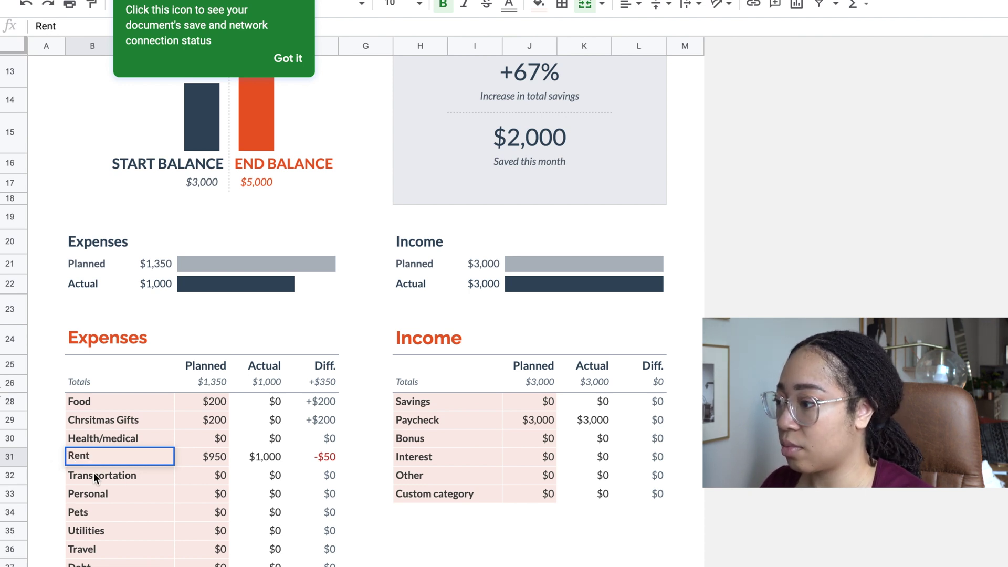
pyautogui.click(213, 455)
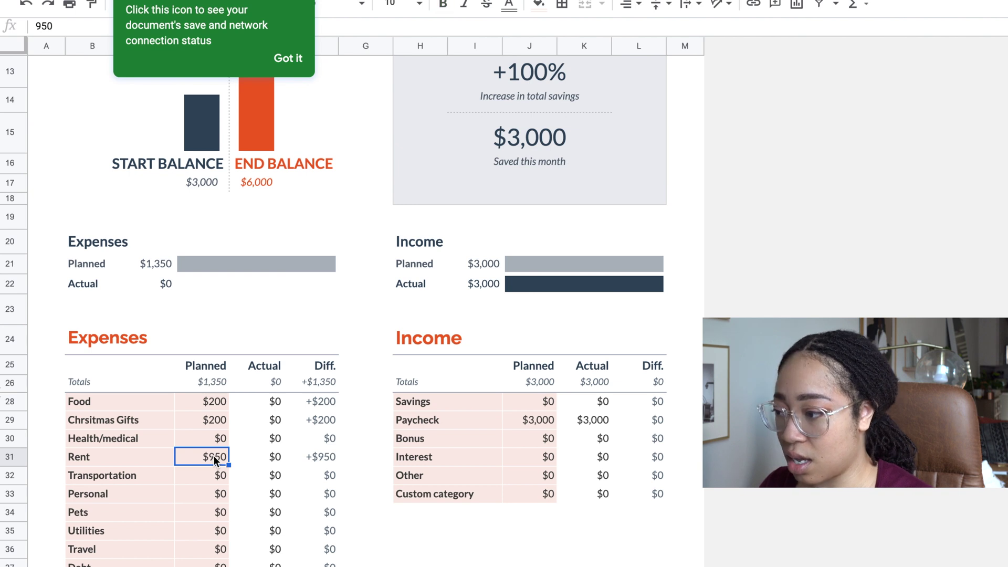
pyautogui.write('1000')
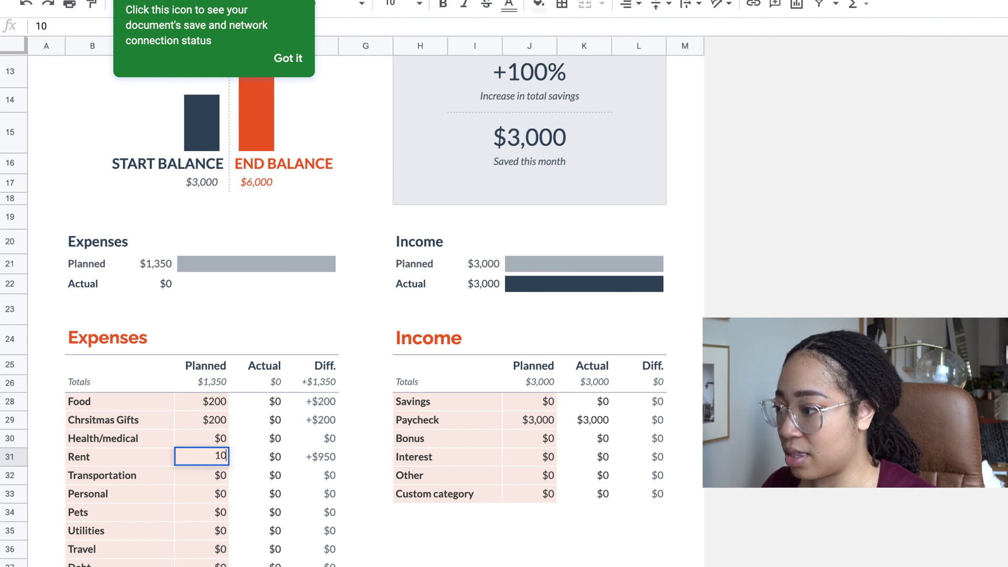
pyautogui.click(139, 477)
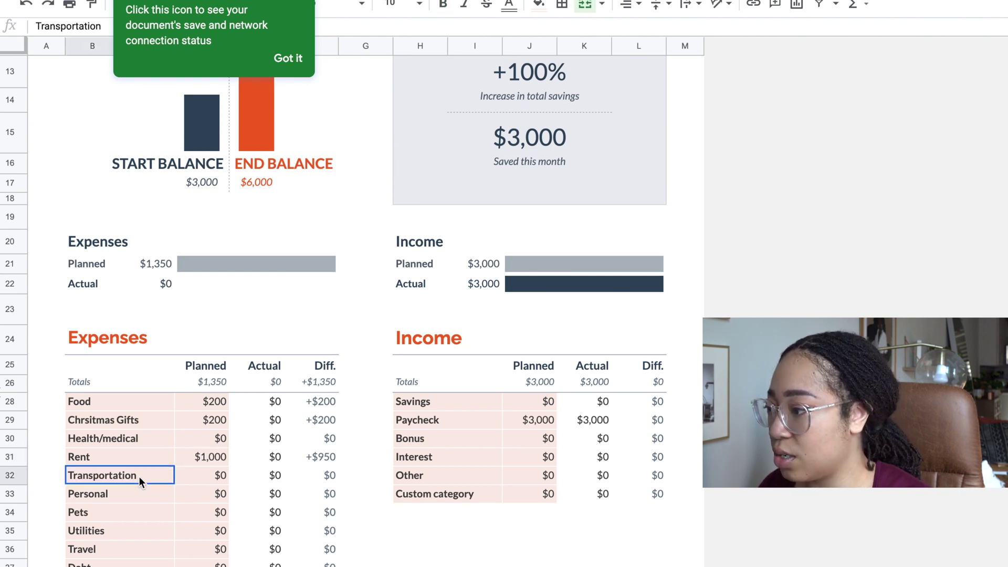
# - Rename the Transportation category to Gas, planned at $50
pyautogui.doubleClick(139, 477)
pyautogui.press('BackSpace')
pyautogui.press('BackSpace')
pyautogui.press('BackSpace')
pyautogui.press('BackSpace')
pyautogui.press('BackSpace')
pyautogui.press('BackSpace')
pyautogui.press('BackSpace')
pyautogui.press('BackSpace')
pyautogui.press('BackSpace')
pyautogui.press('BackSpace')
pyautogui.press('BackSpace')
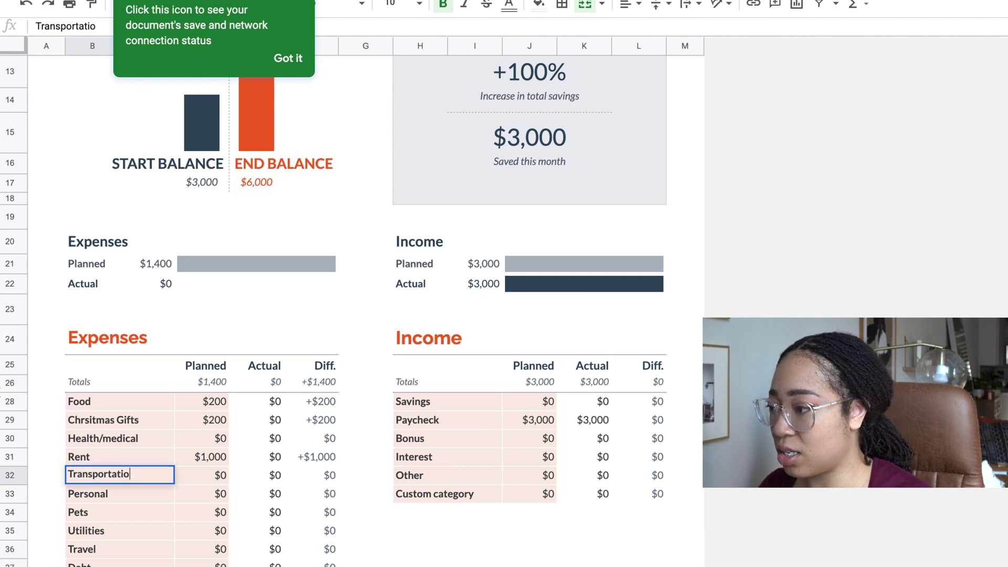
pyautogui.press('BackSpace')
pyautogui.press('BackSpace')
pyautogui.press('BackSpace')
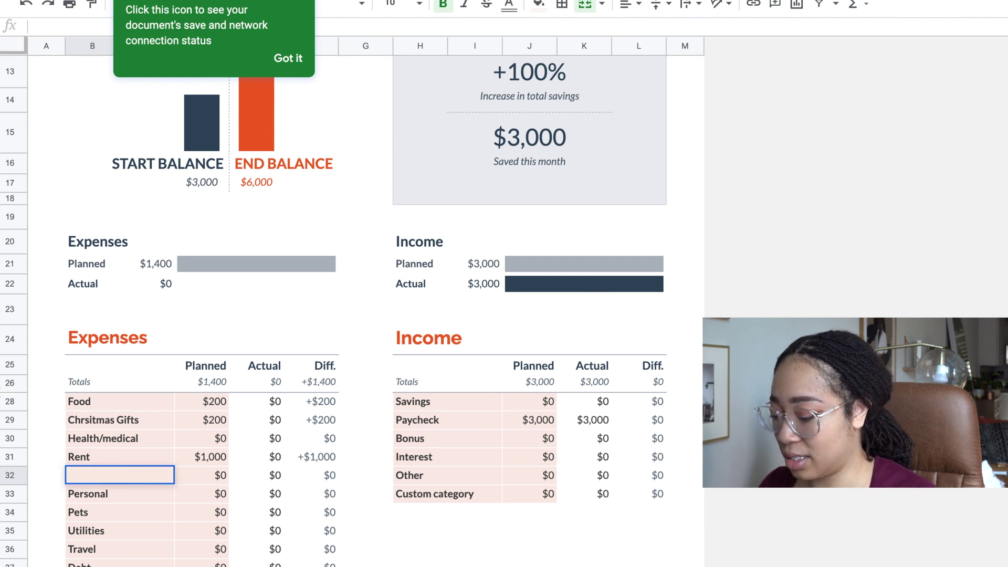
pyautogui.write('Gas')
pyautogui.click(220, 475)
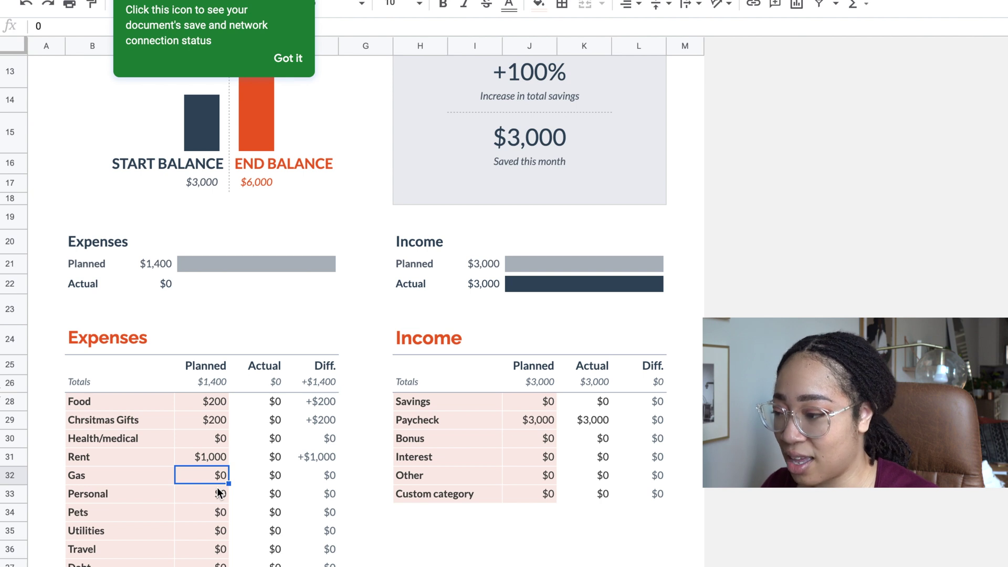
pyautogui.write('50')
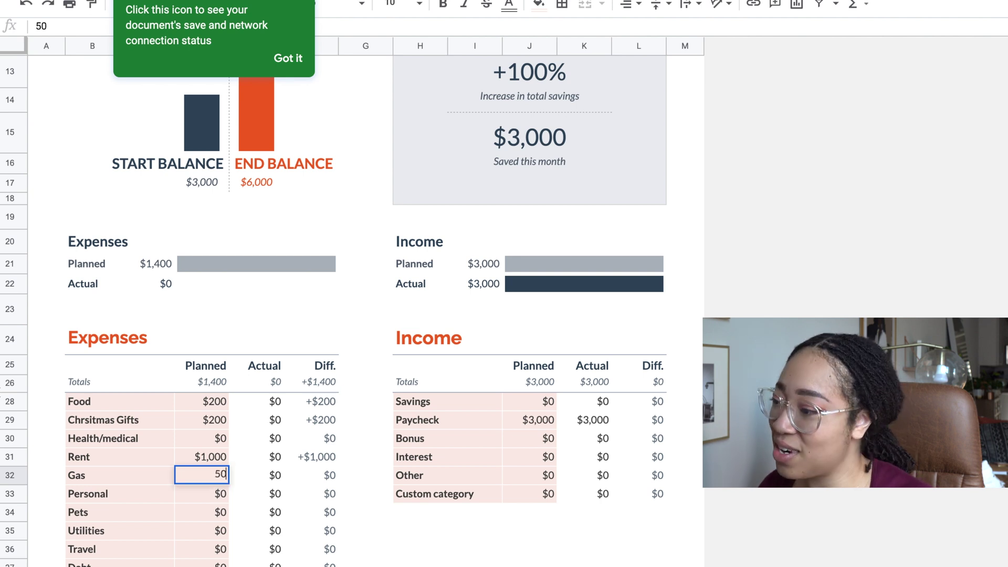
pyautogui.click(96, 498)
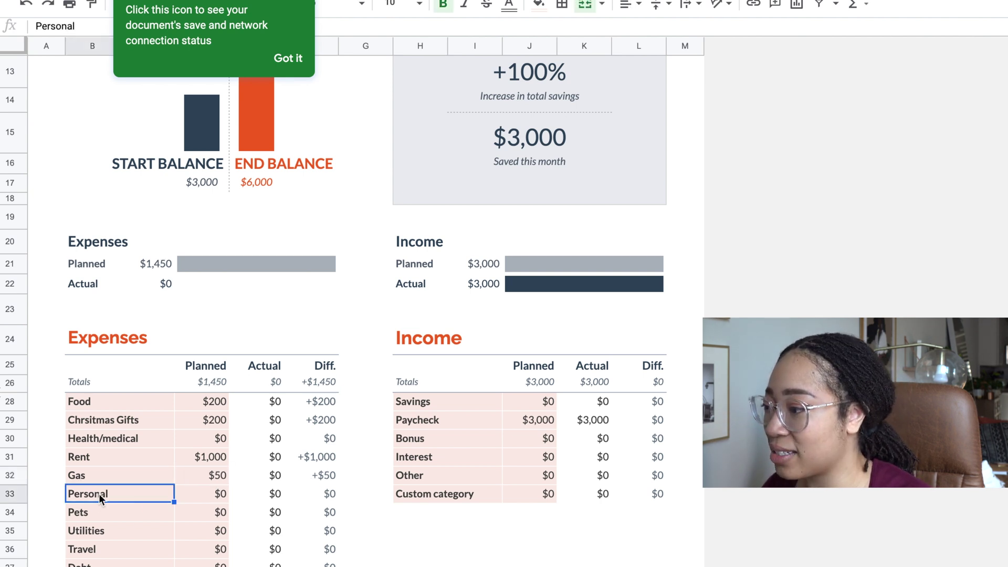
# - Rename the Personal category to Subscriptions, planned at $80
pyautogui.doubleClick(98, 493)
pyautogui.moveTo(93, 493); pyautogui.dragTo(68, 494)
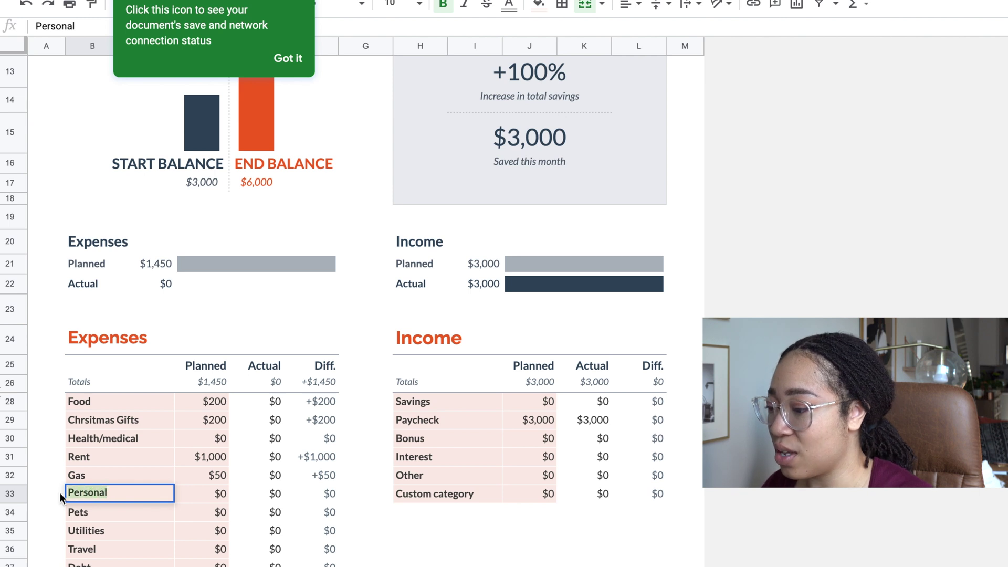
pyautogui.write('Sub')
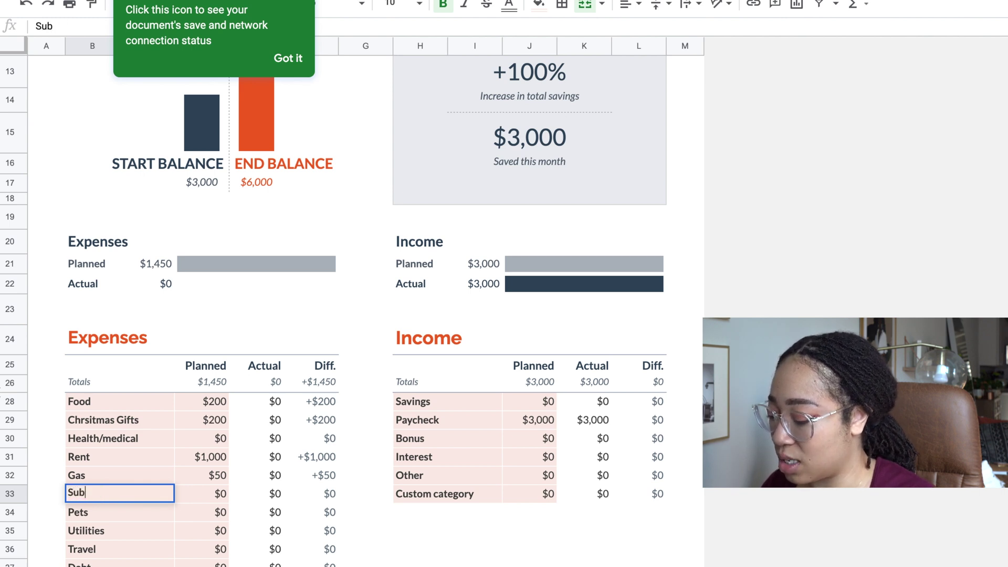
pyautogui.write('scrip')
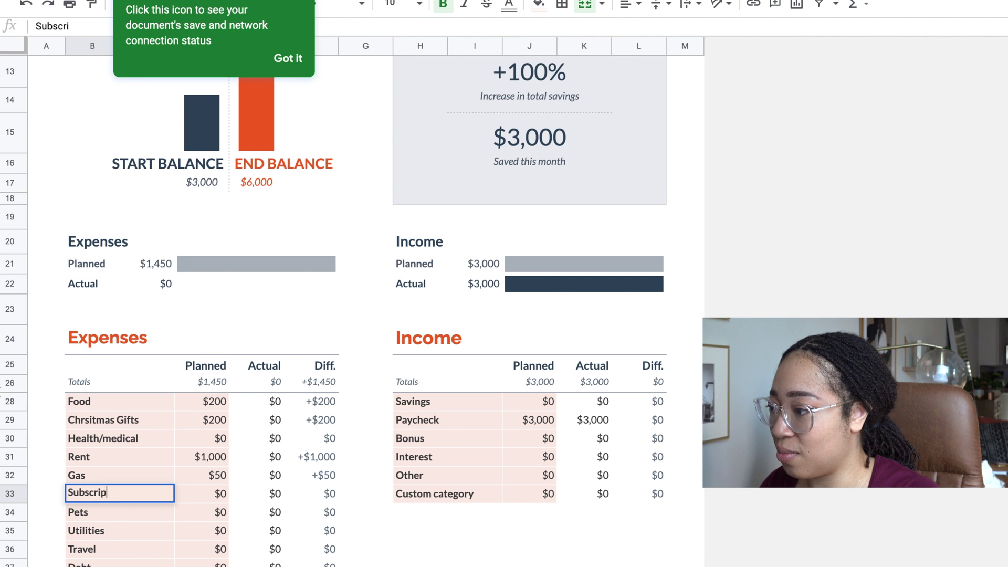
pyautogui.write('tio')
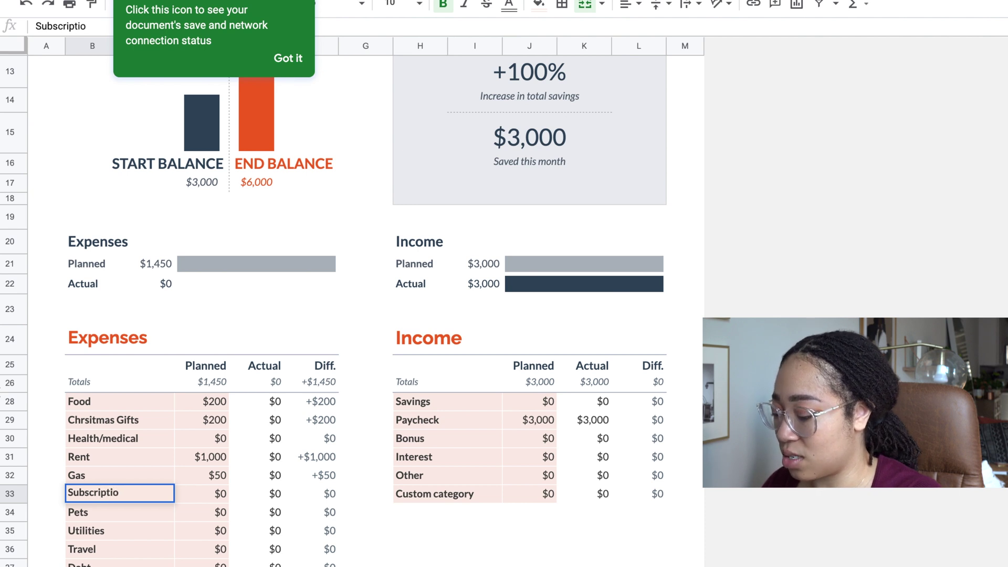
pyautogui.write('ns')
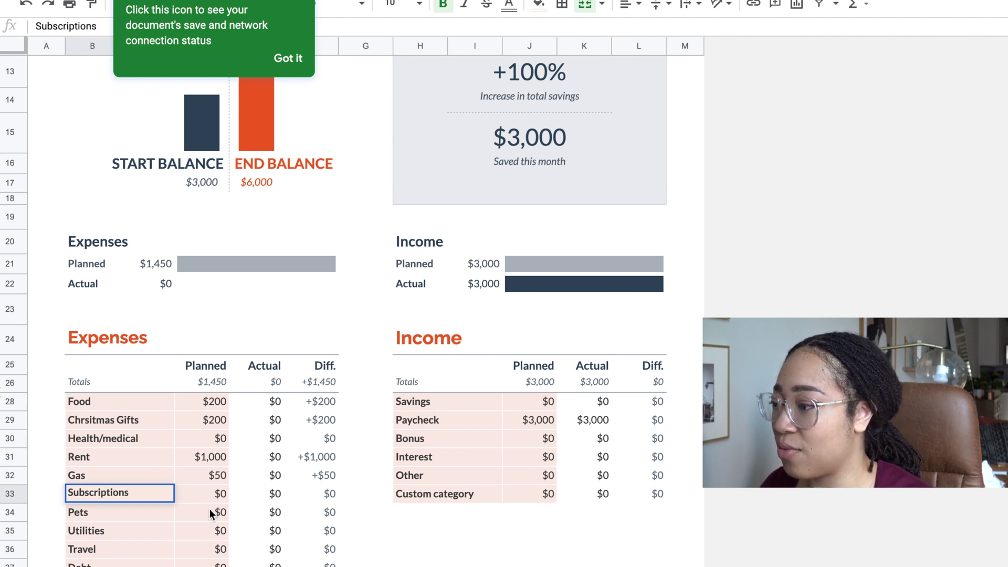
pyautogui.click(222, 497)
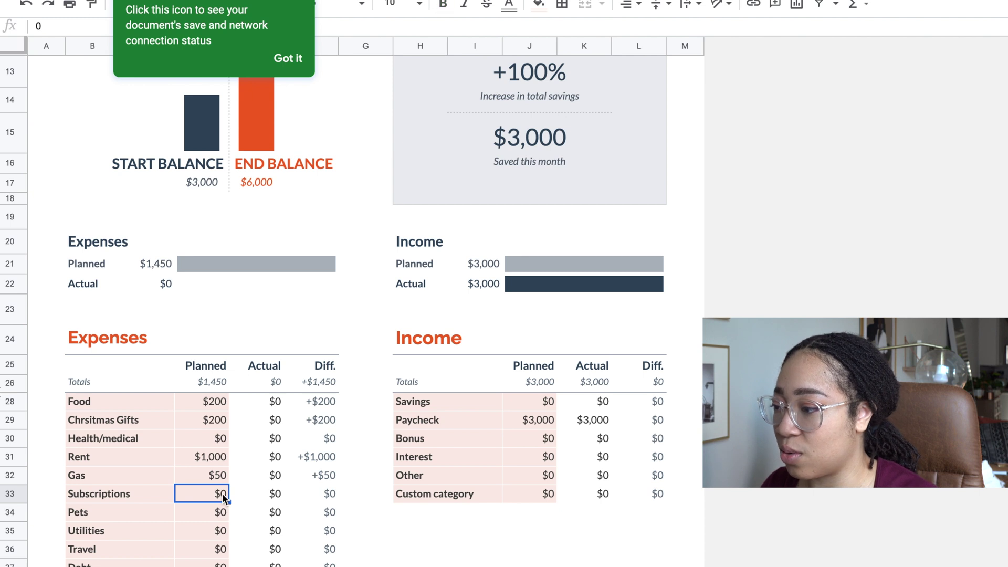
pyautogui.write('80')
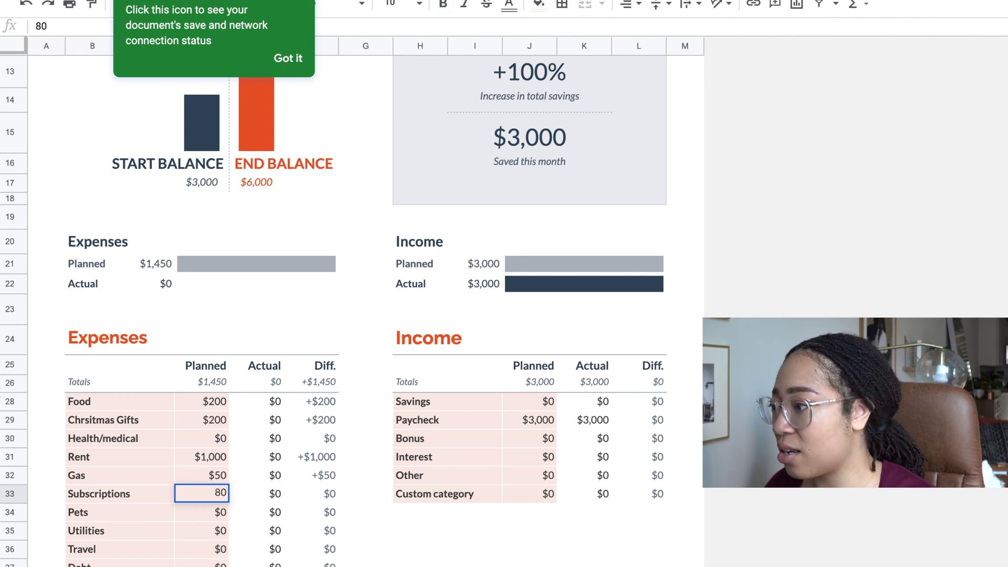
pyautogui.click(130, 516)
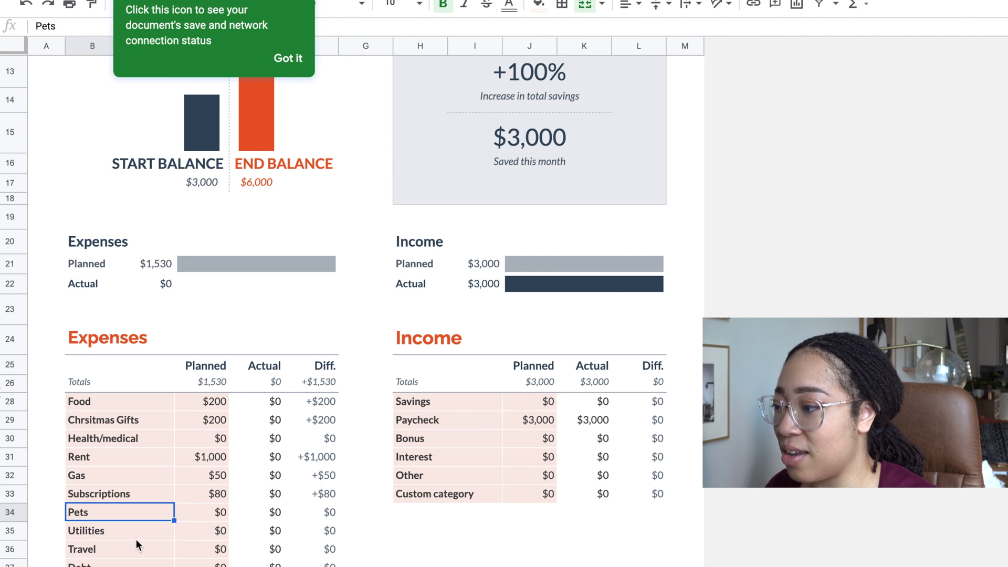
# - Plan $130 for Utilities and $150 for Debt
pyautogui.click(224, 535)
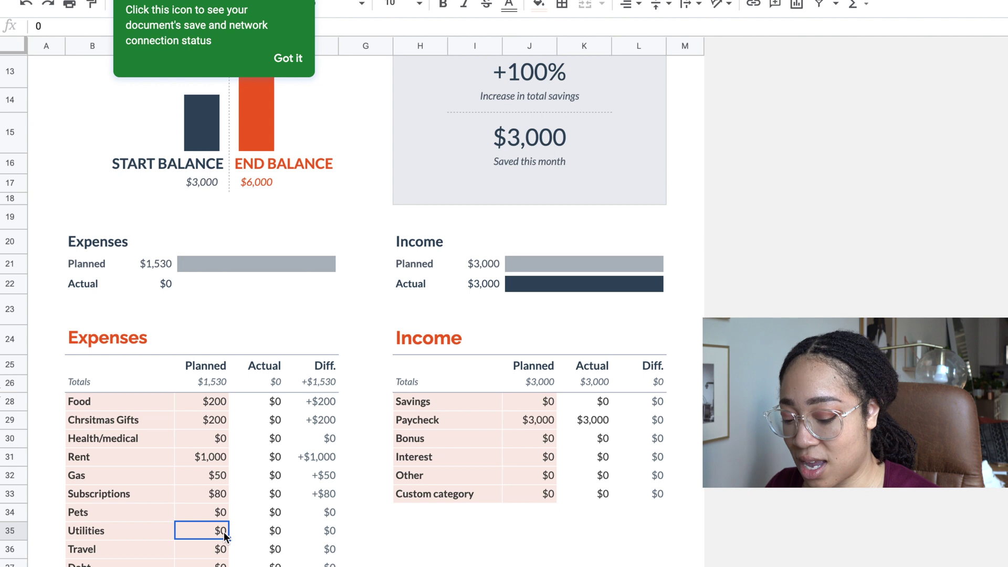
pyautogui.write('130')
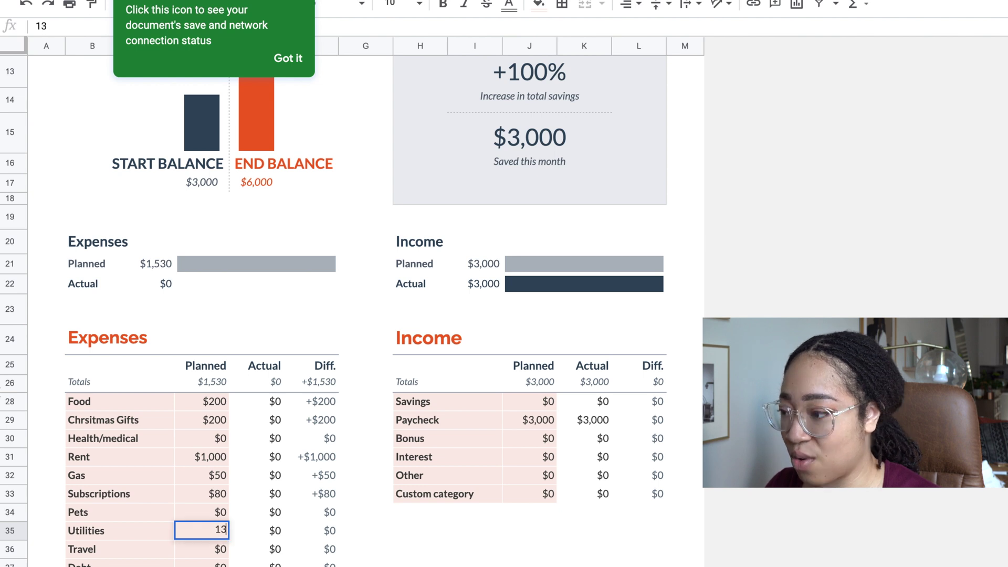
pyautogui.click(220, 548)
pyautogui.click(202, 564)
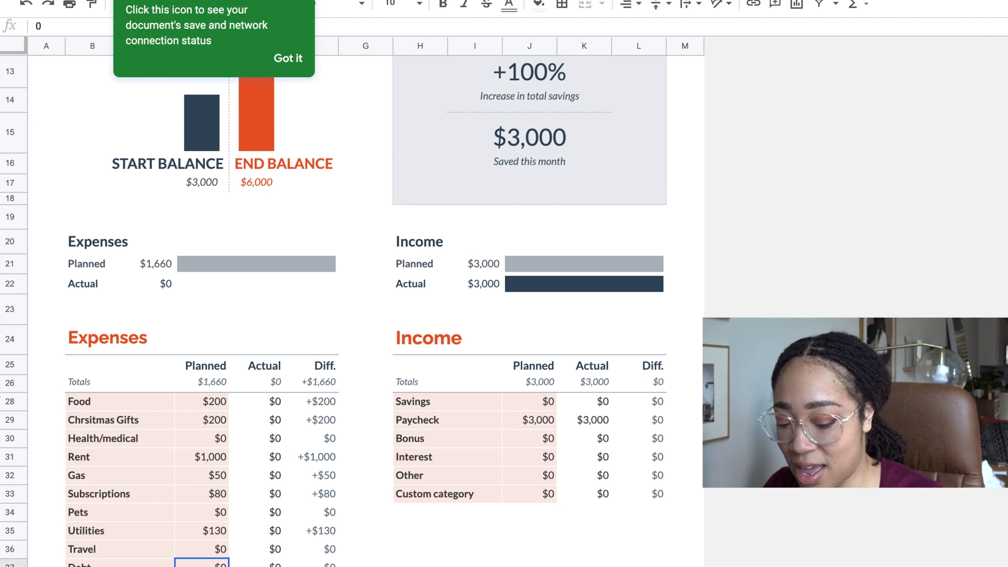
pyautogui.write('150')
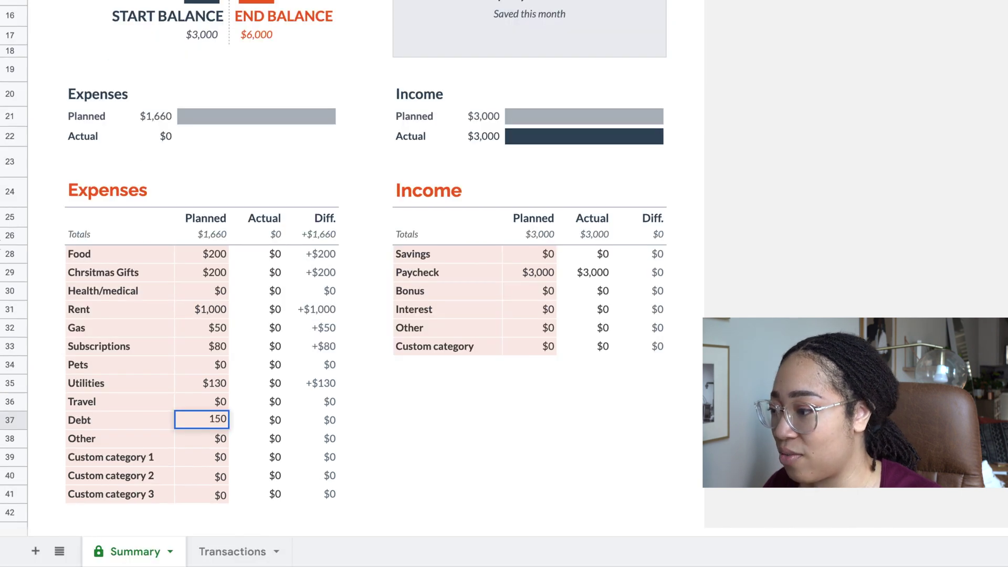
pyautogui.click(104, 438)
# - Rename the Other category to Car payment, planned at $205
pyautogui.doubleClick(97, 438)
pyautogui.moveTo(97, 438); pyautogui.dragTo(65, 439)
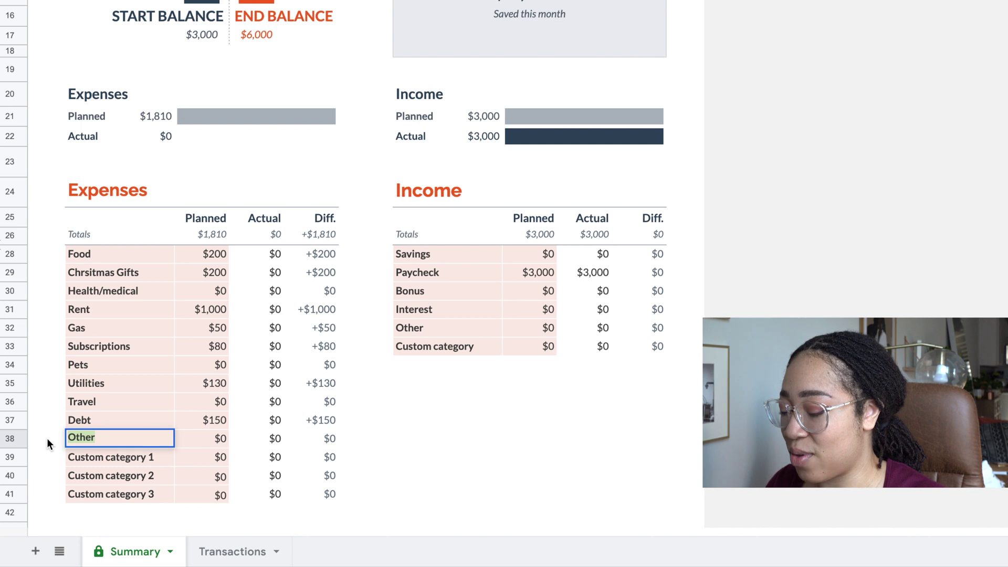
pyautogui.write('Car ')
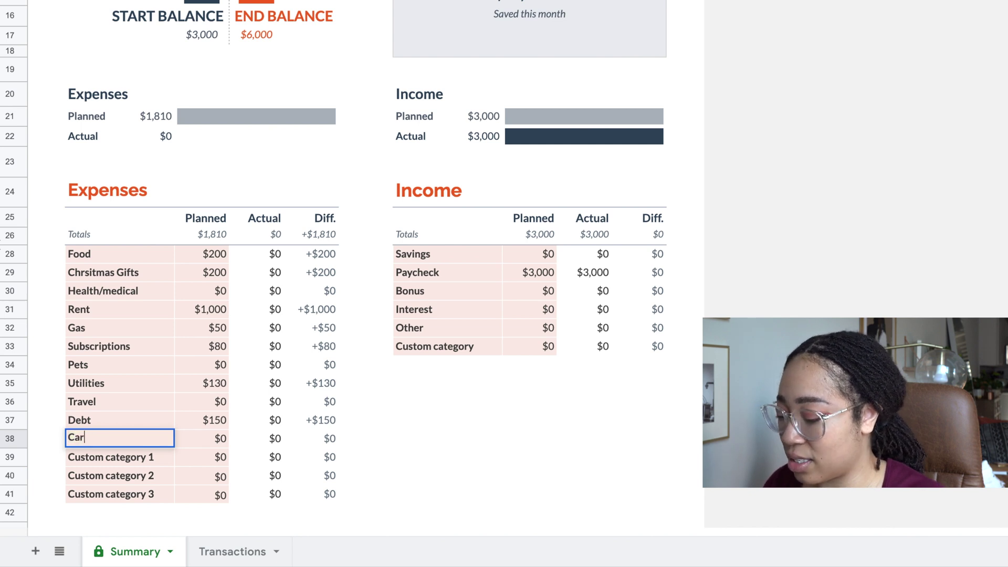
pyautogui.write('paymed')
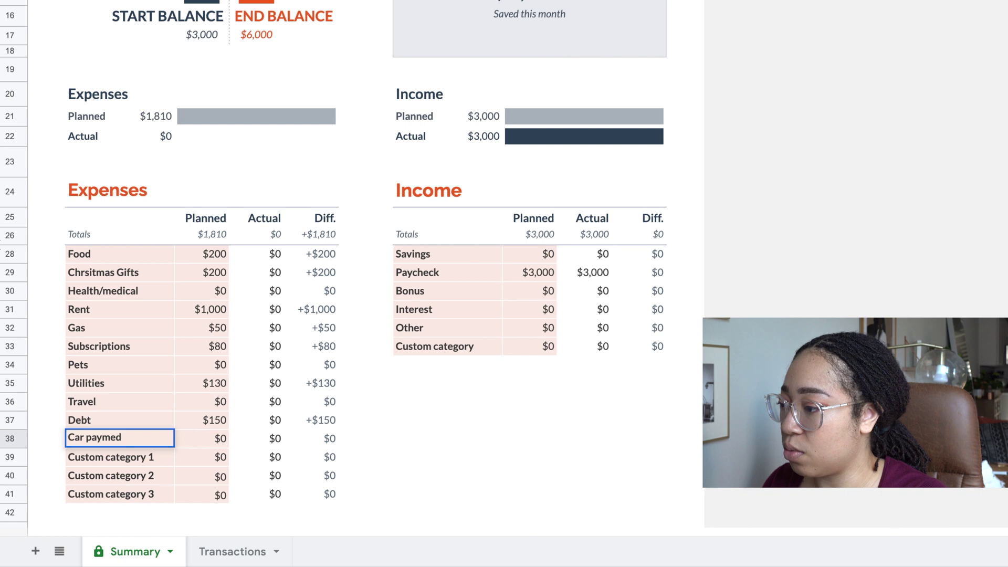
pyautogui.press('BackSpace')
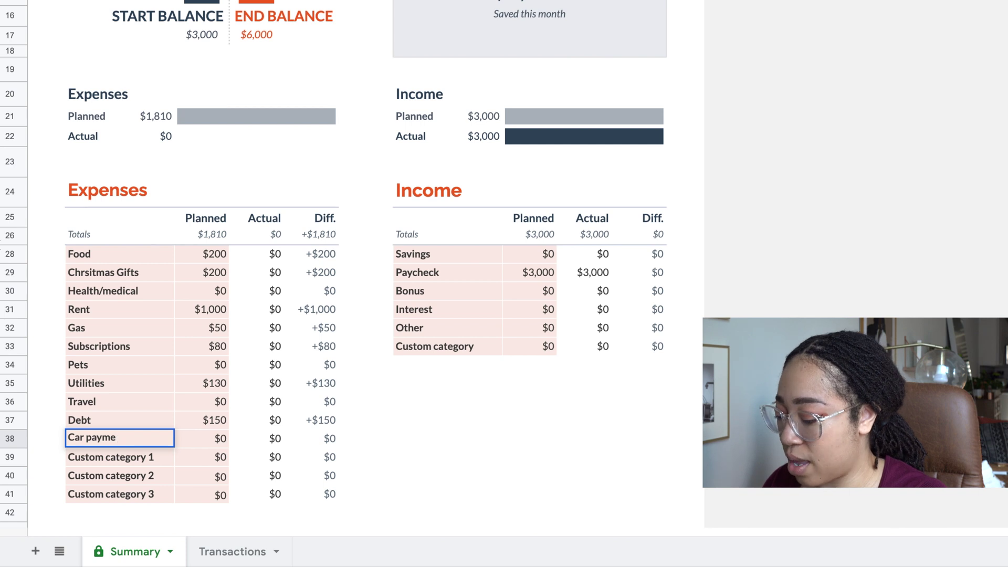
pyautogui.write('nt')
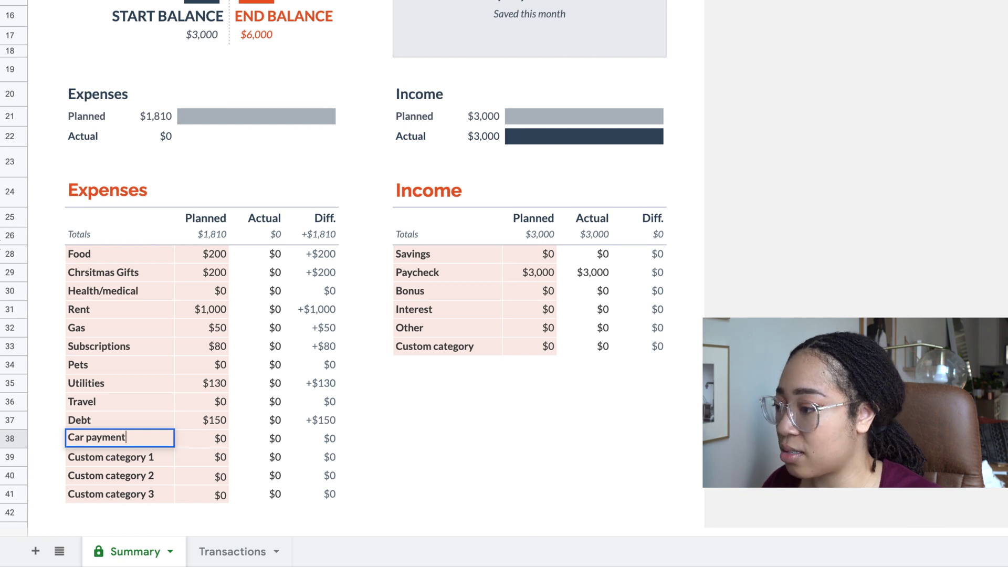
pyautogui.click(221, 441)
pyautogui.doubleClick(221, 440)
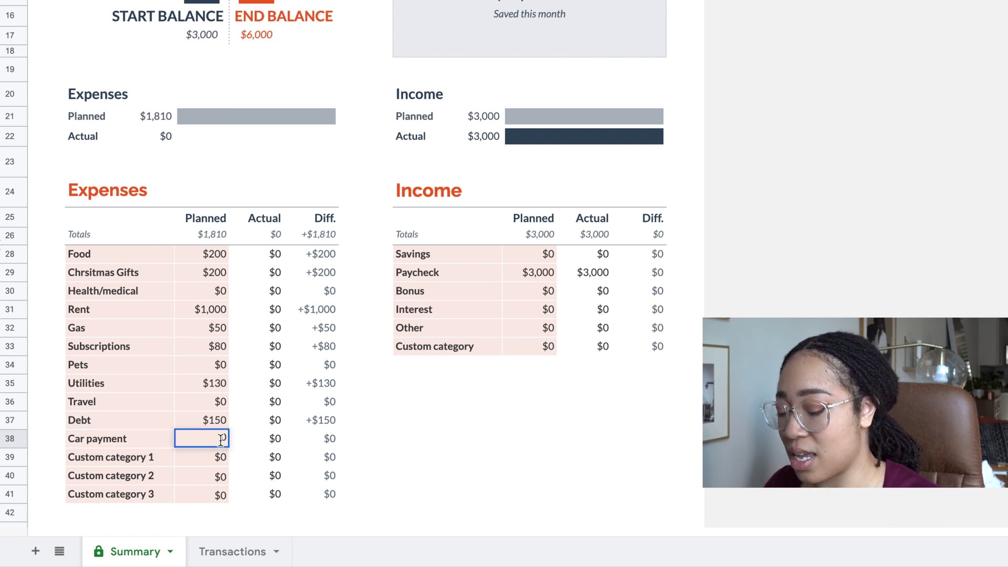
pyautogui.write('205')
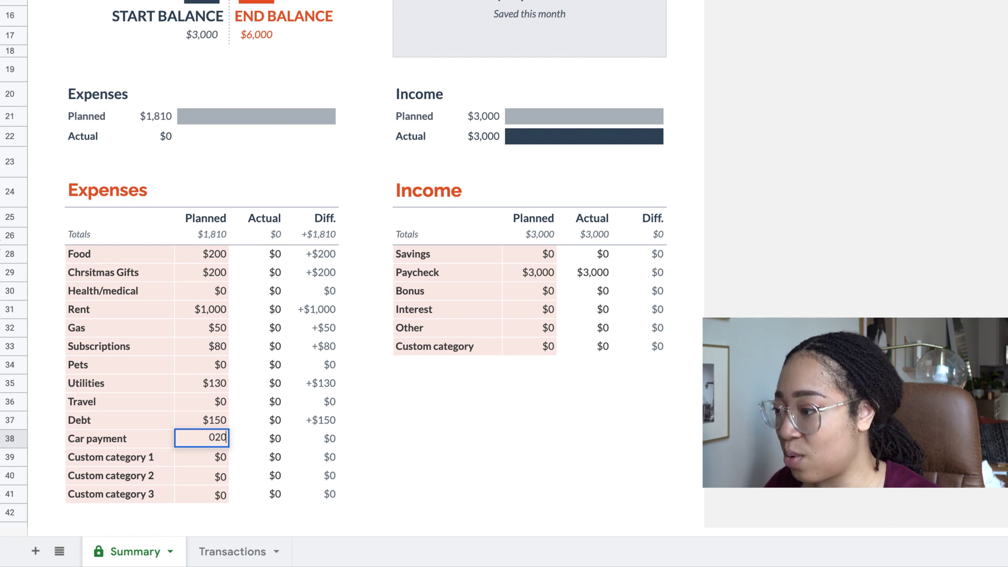
pyautogui.click(212, 459)
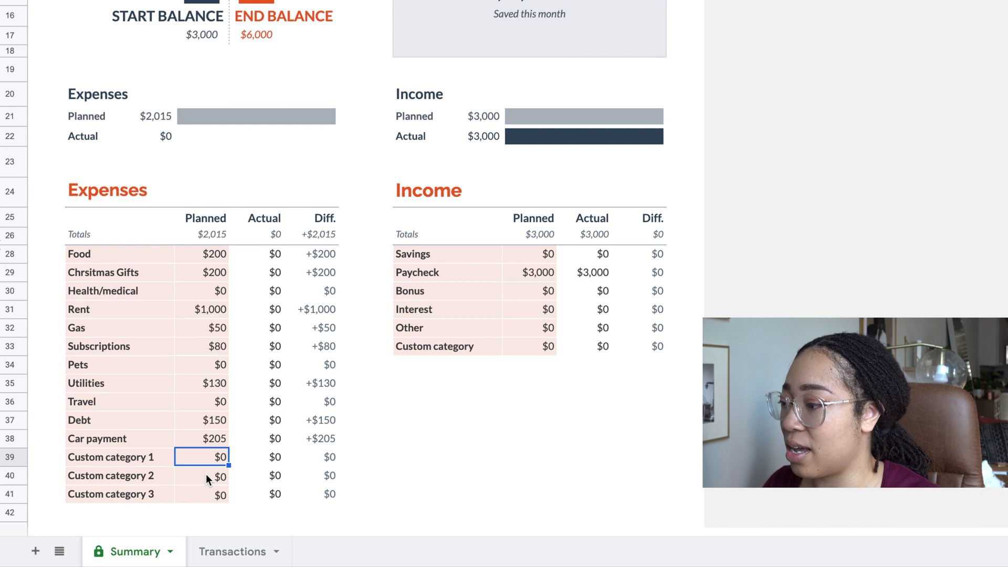
pyautogui.scroll(-1, 206, 474)
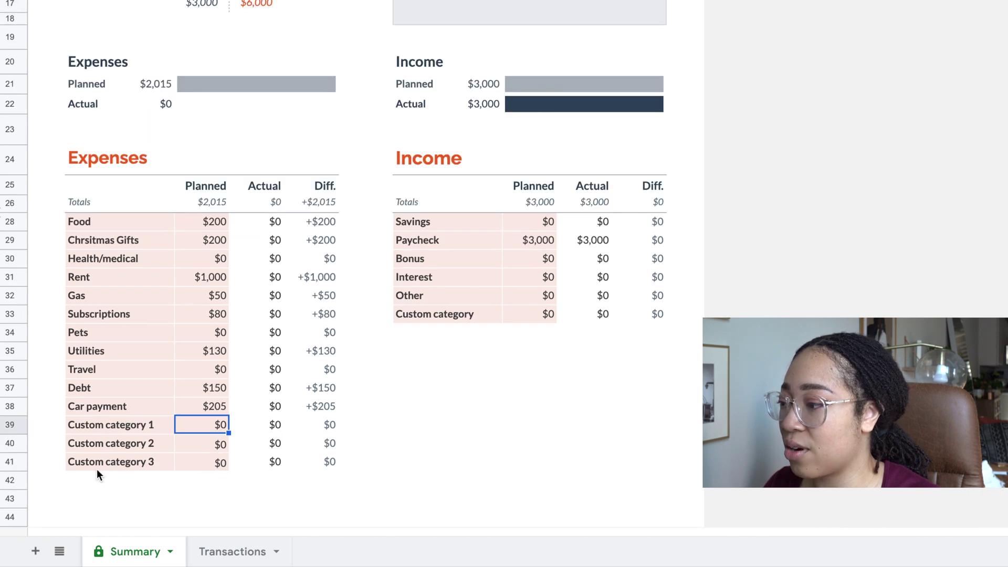
# - Delete row 41, which holds Custom category 3, and clear the row selection
pyautogui.click(10, 462)
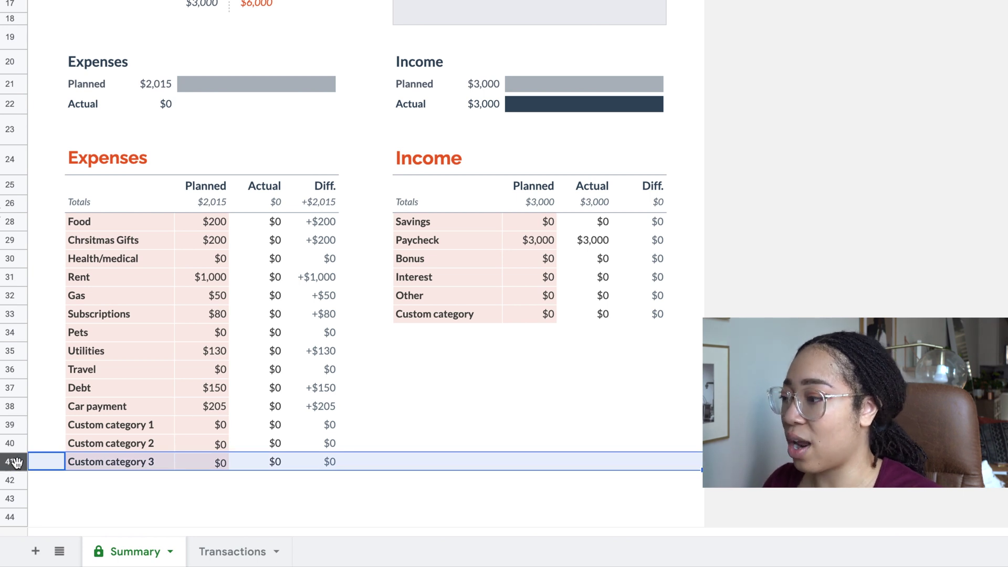
pyautogui.rightClick(16, 462)
pyautogui.click(74, 159)
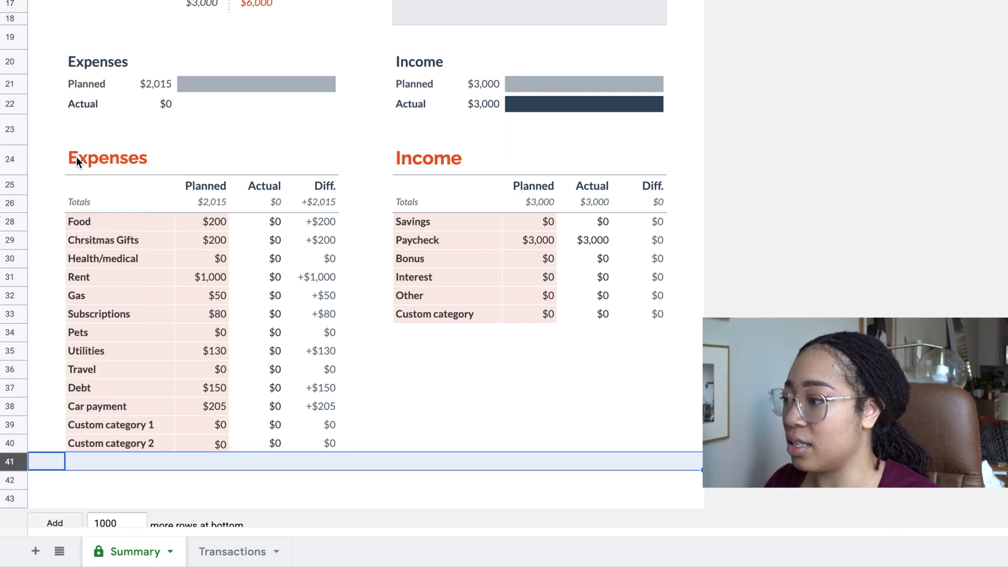
pyautogui.click(120, 425)
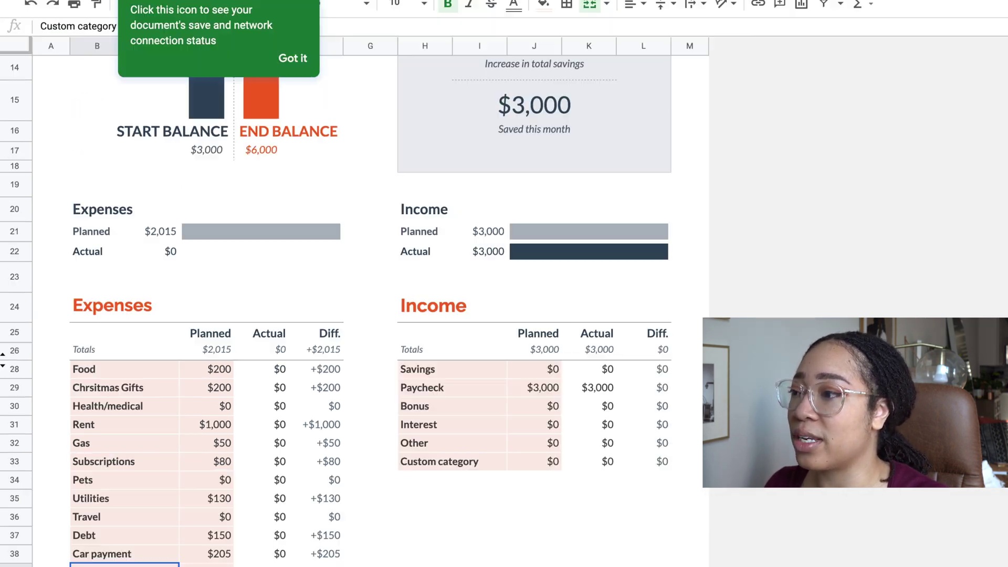
# - On the Transactions sheet, change the H5 paycheck amount to $3,000, keeping the Paycheck category
pyautogui.click(237, 552)
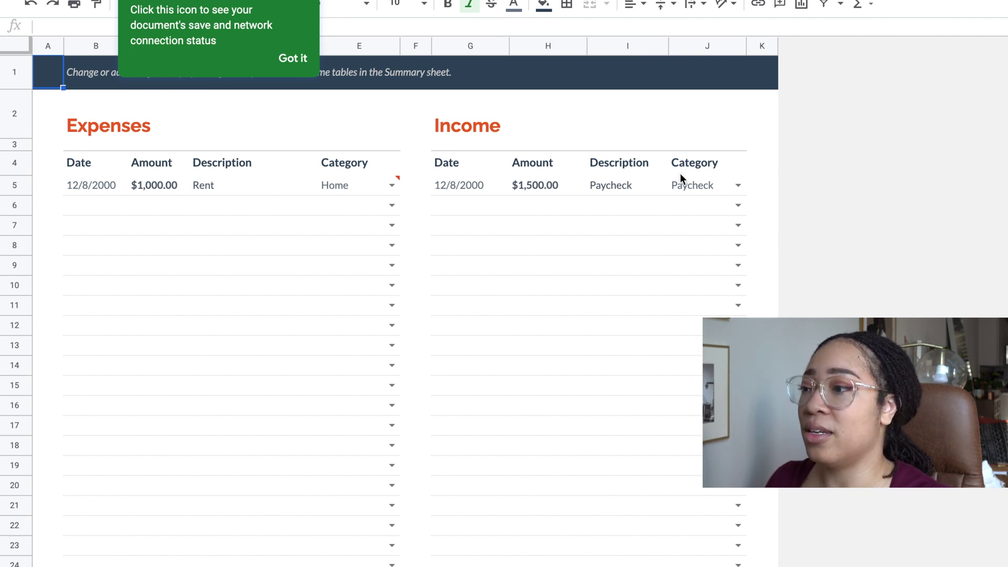
pyautogui.click(541, 188)
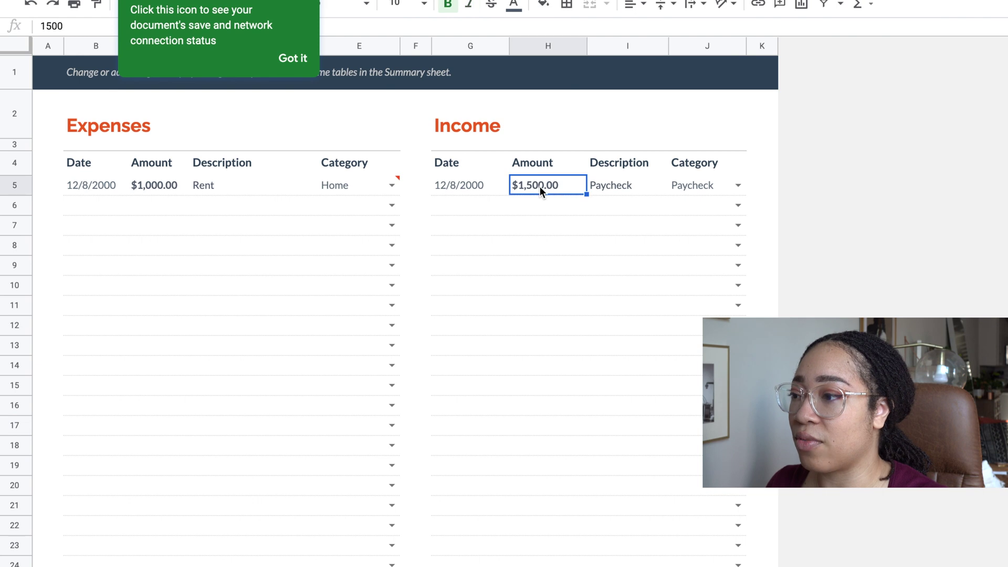
pyautogui.write('3,00')
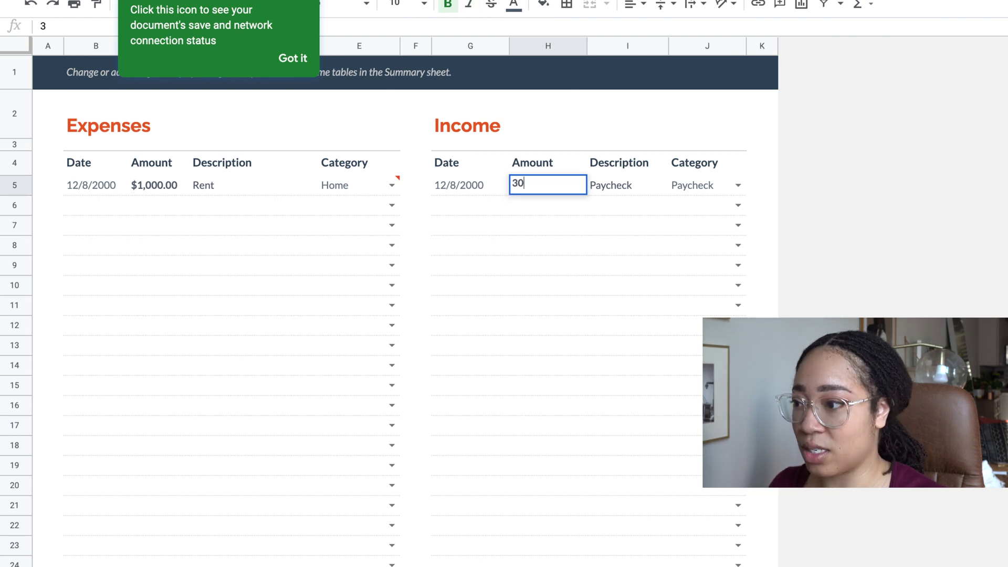
pyautogui.write('00')
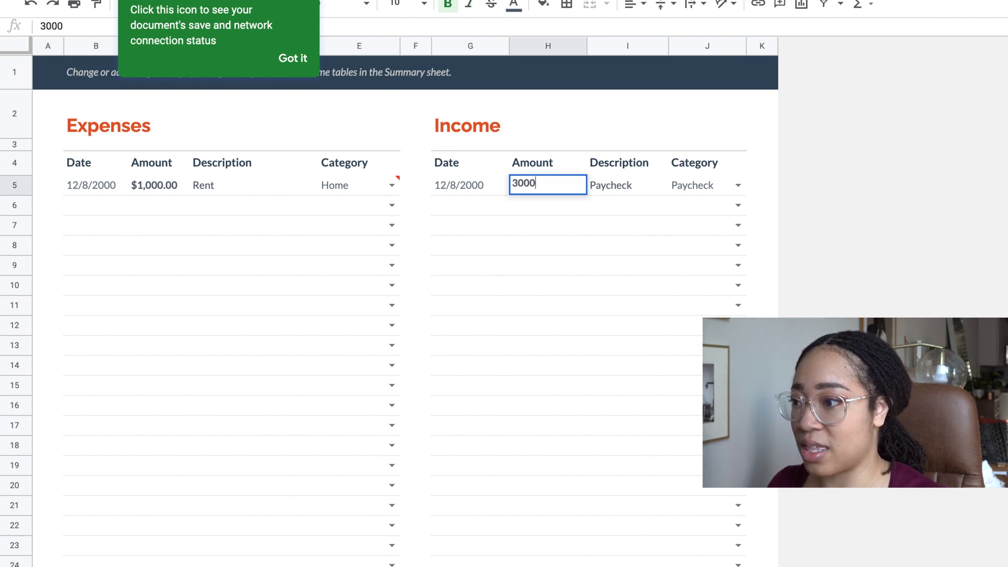
pyautogui.click(609, 189)
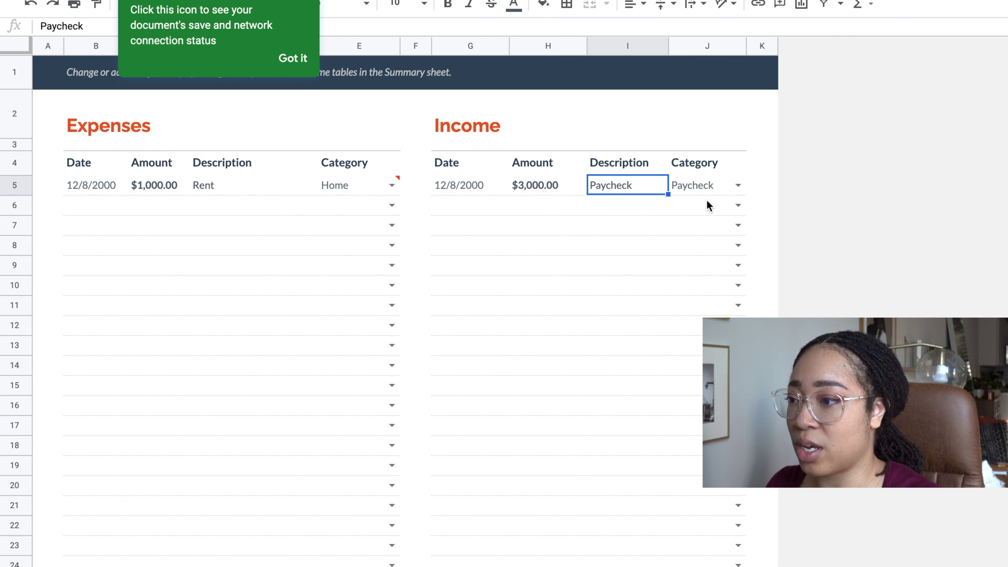
pyautogui.click(710, 184)
pyautogui.click(738, 185)
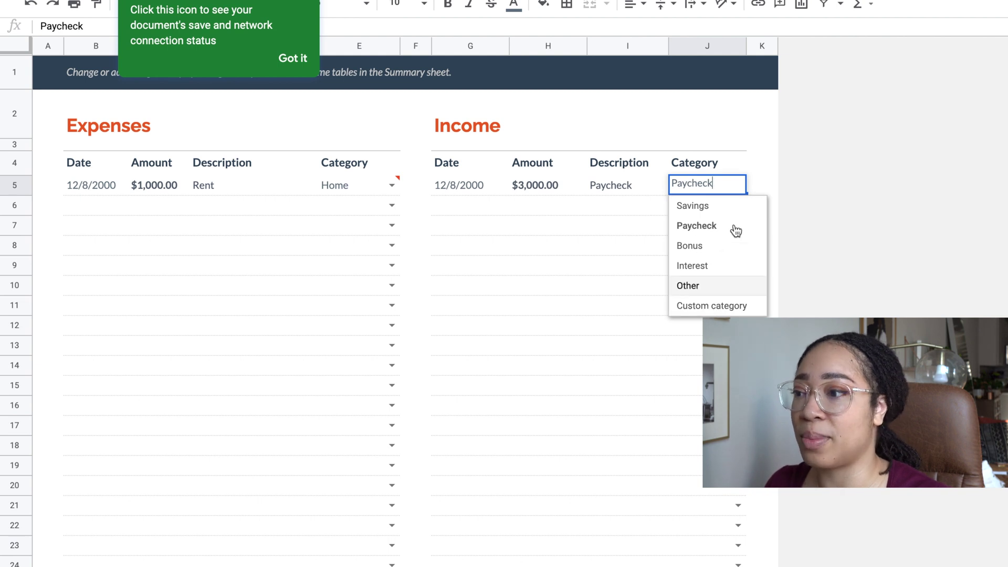
pyautogui.click(351, 118)
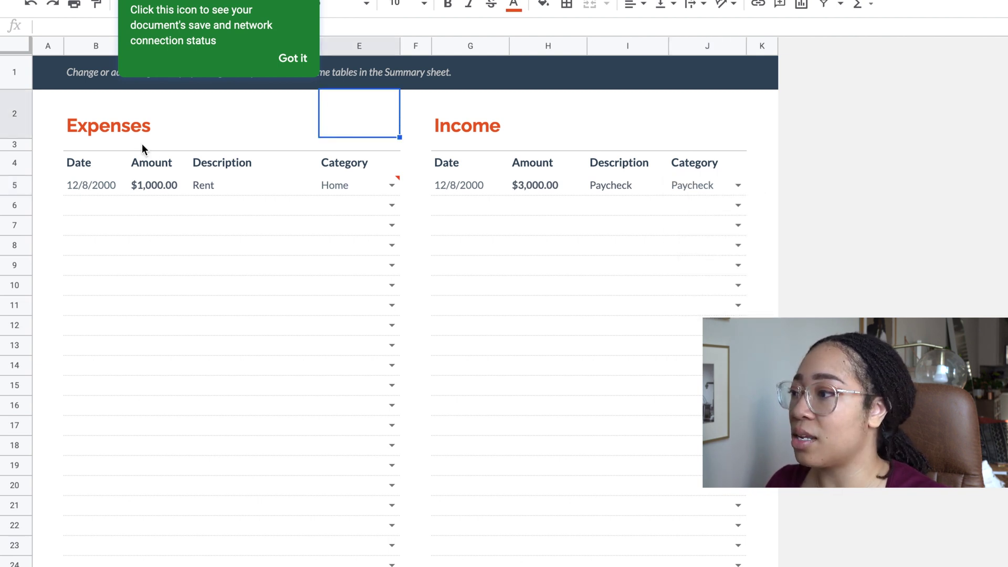
# - Set the category of the existing $1,000 rent expense to Rent
pyautogui.click(149, 184)
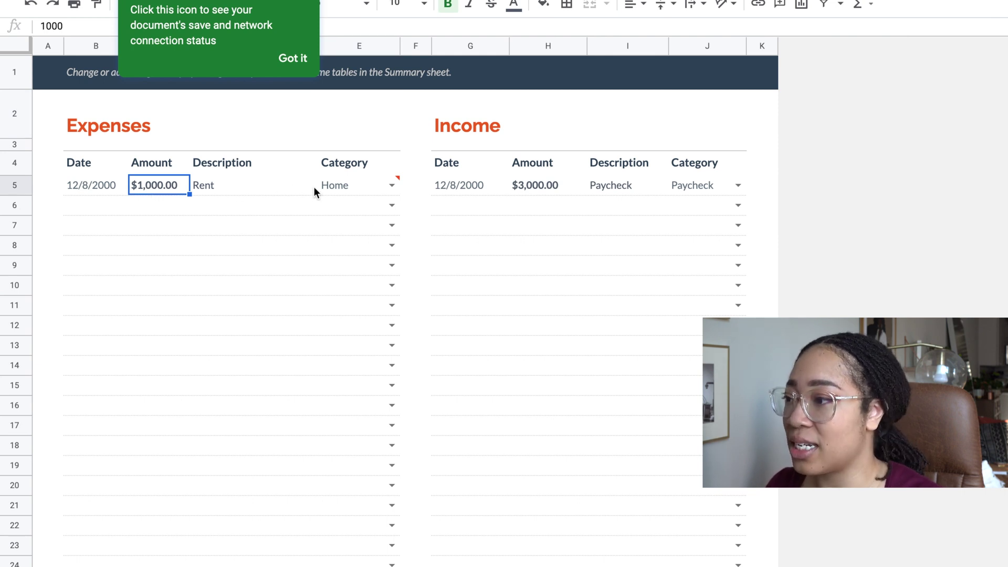
pyautogui.click(210, 186)
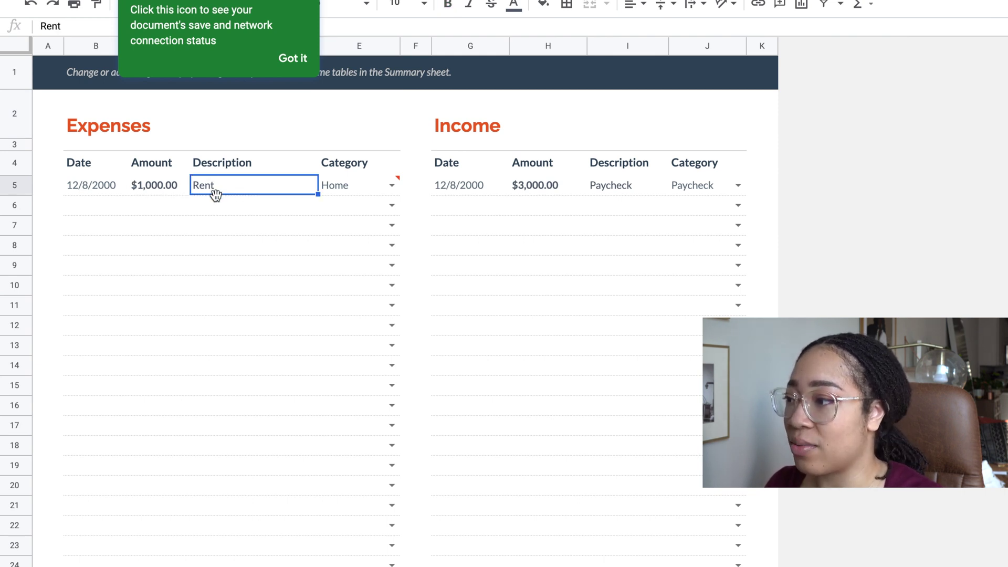
pyautogui.click(392, 185)
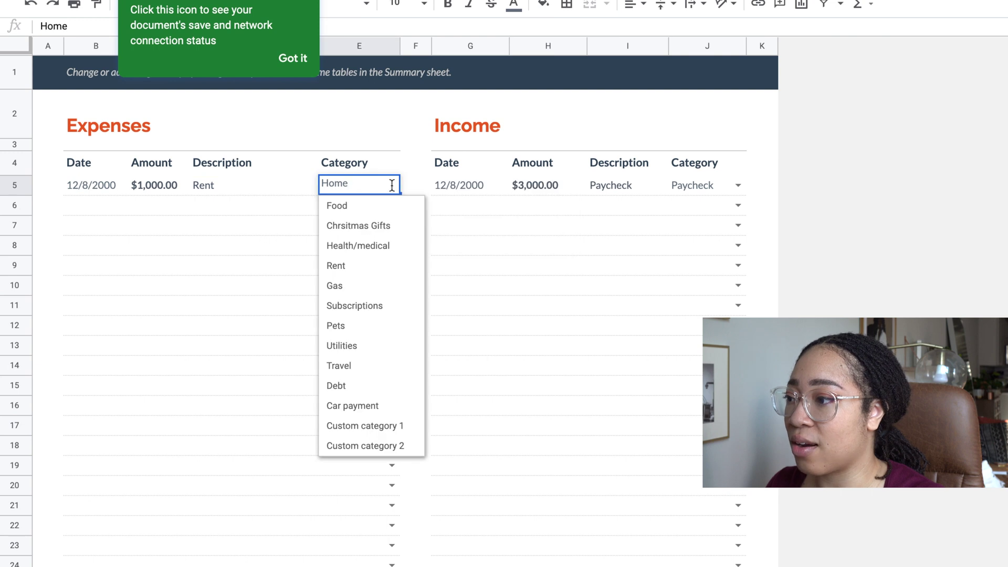
pyautogui.click(370, 269)
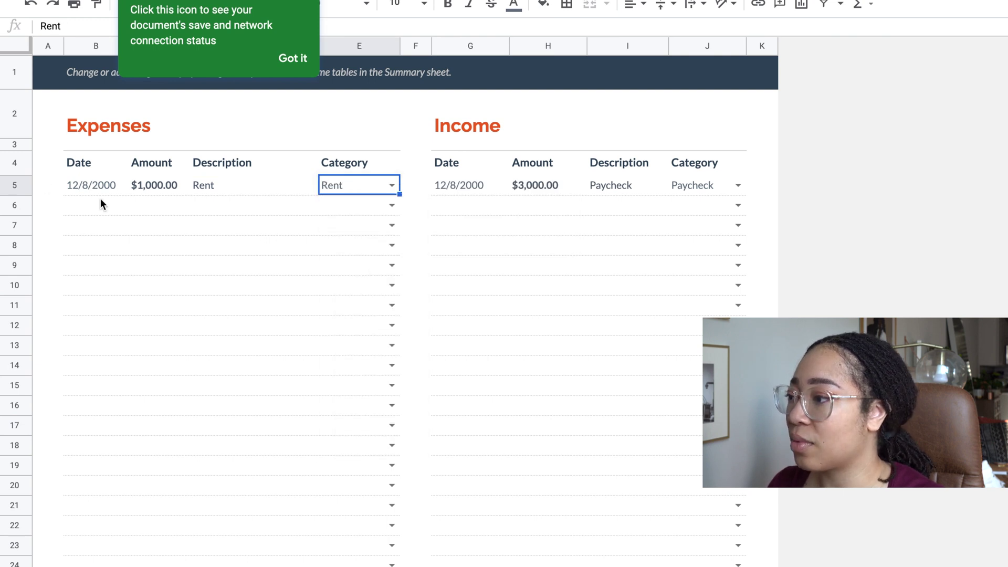
# - Log a $12 'fast food - wendys' expense in row 6 as Food and check the Summary totals
pyautogui.click(142, 207)
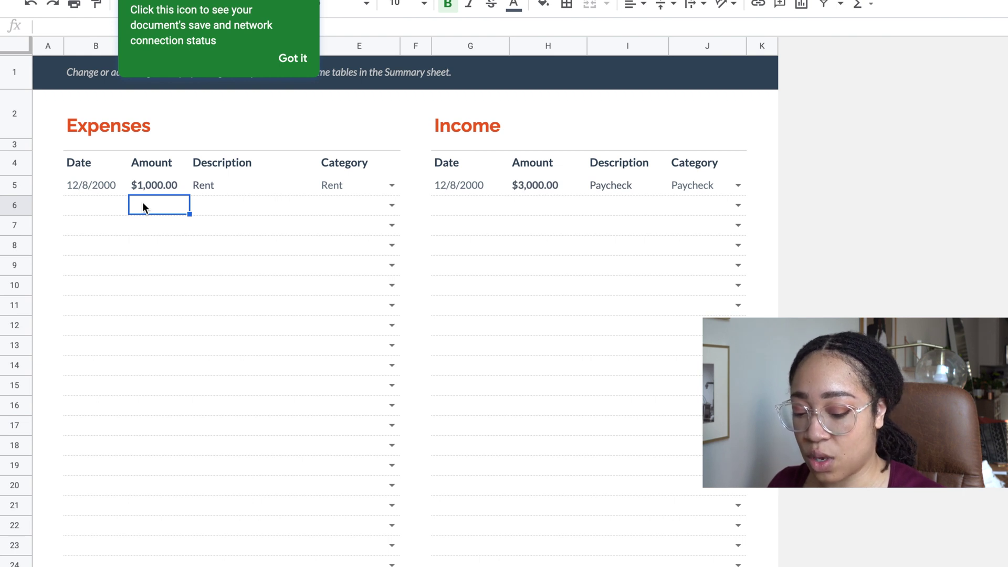
pyautogui.write('12')
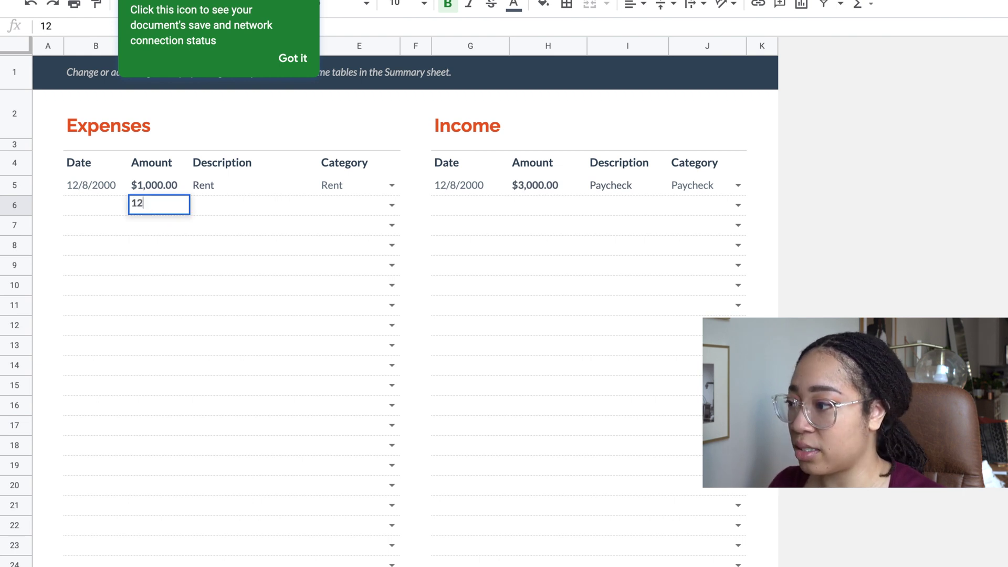
pyautogui.click(249, 205)
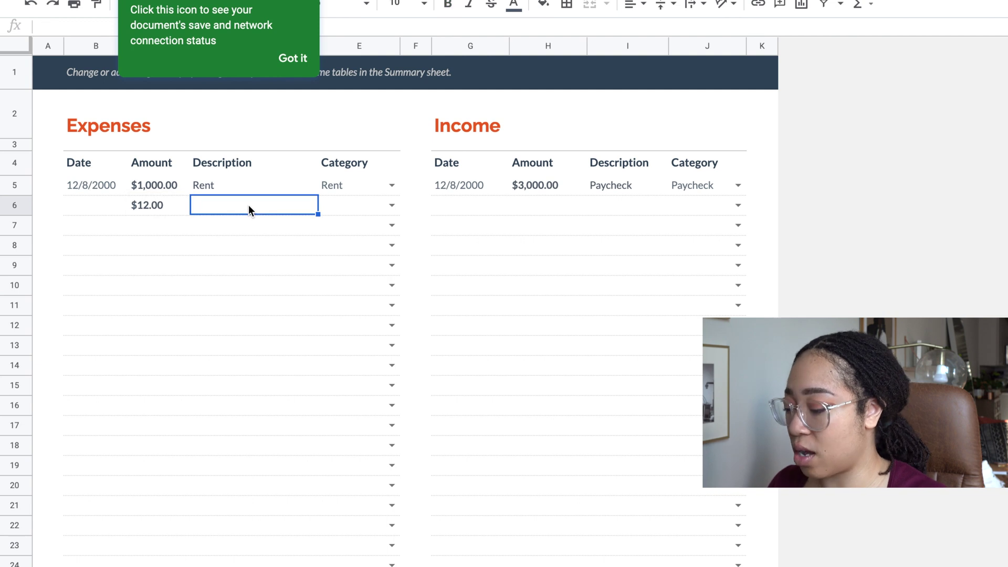
pyautogui.write('fast foos')
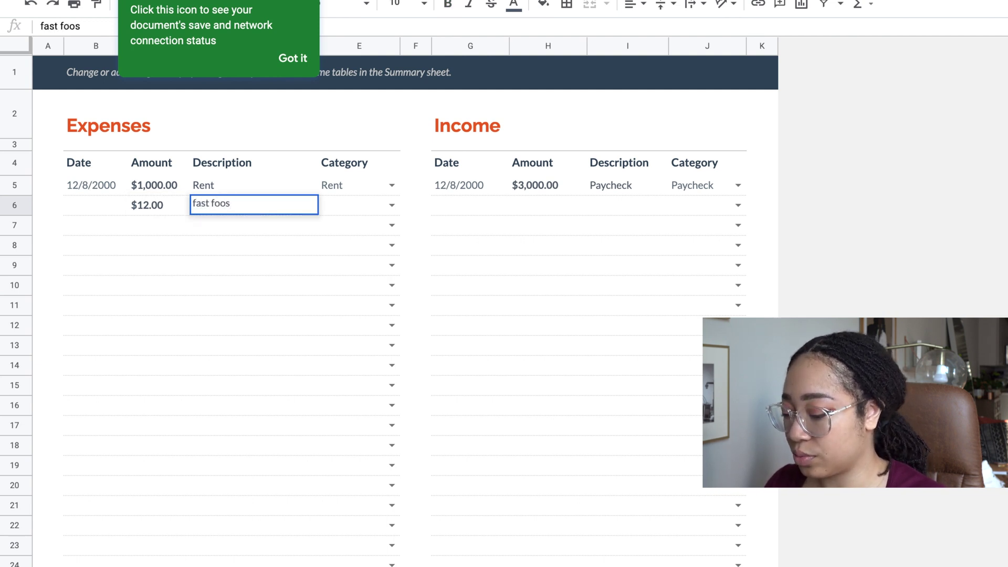
pyautogui.press('BackSpace')
pyautogui.write('d ')
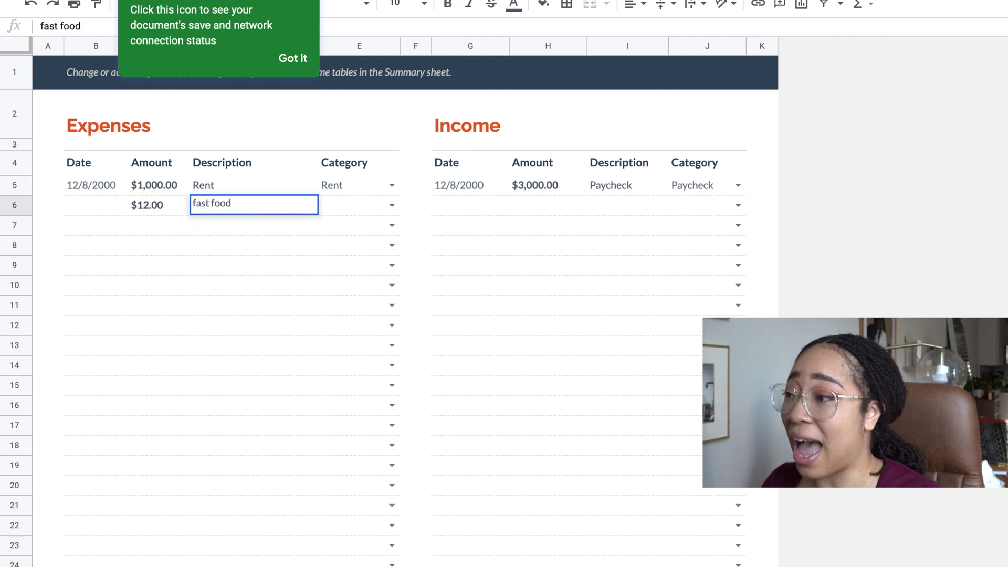
pyautogui.write('- wendys')
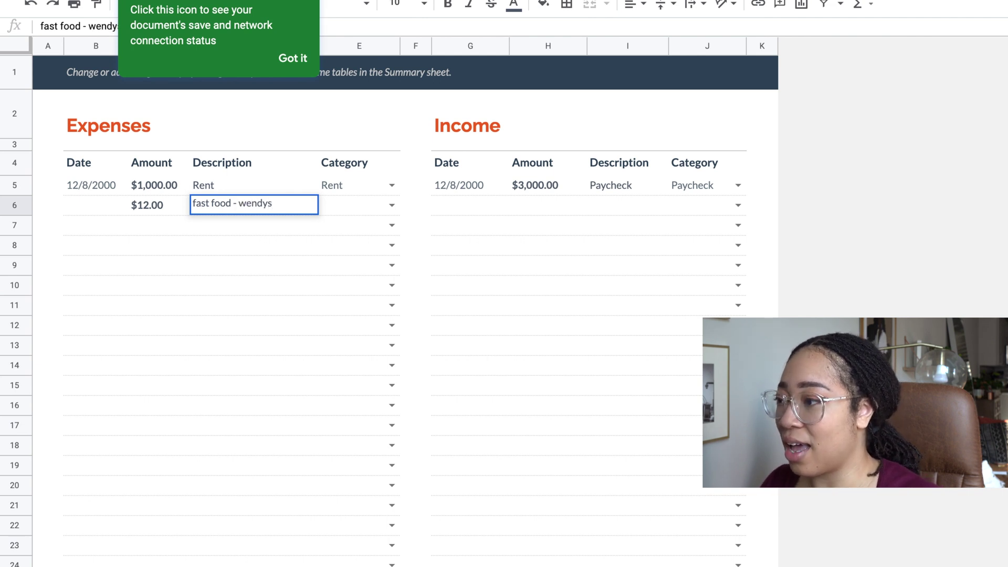
pyautogui.click(250, 245)
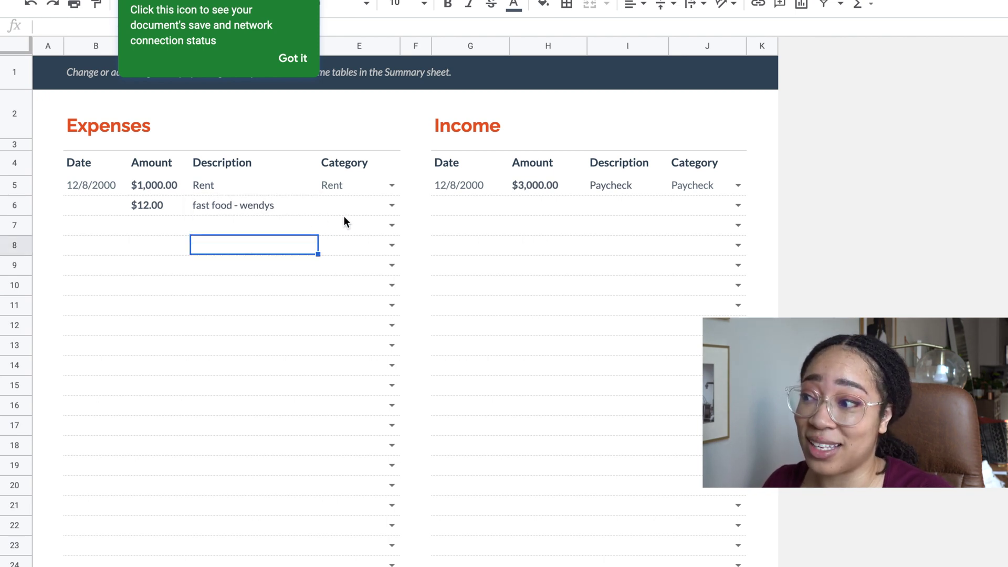
pyautogui.click(393, 206)
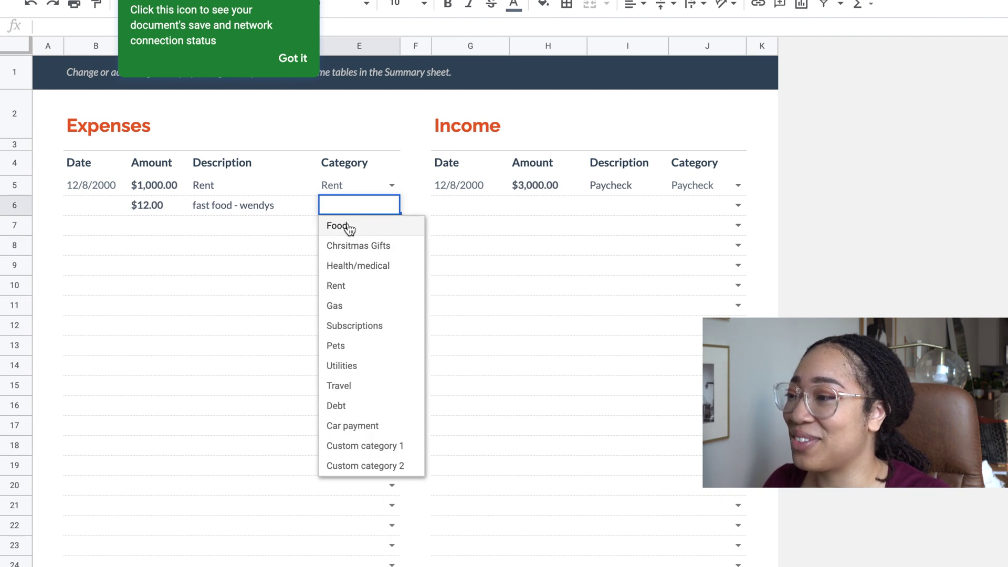
pyautogui.click(377, 232)
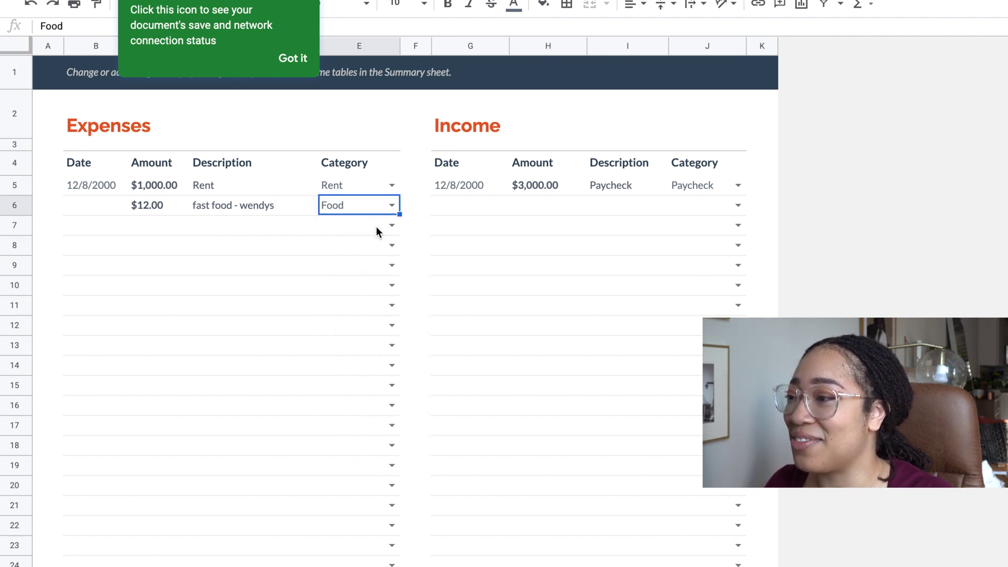
pyautogui.click(283, 251)
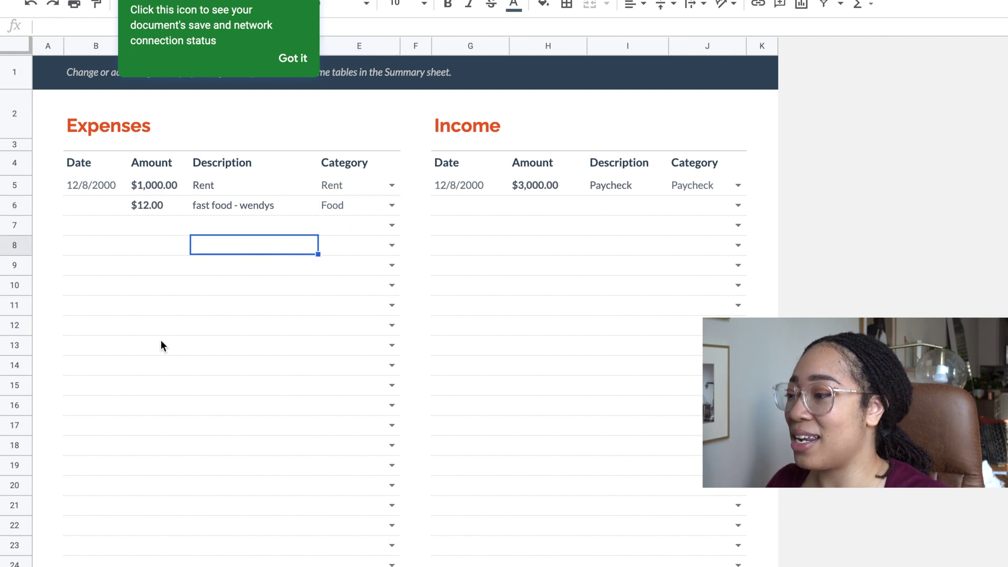
pyautogui.hotkey('ctrl', 'shift', 'pageup')
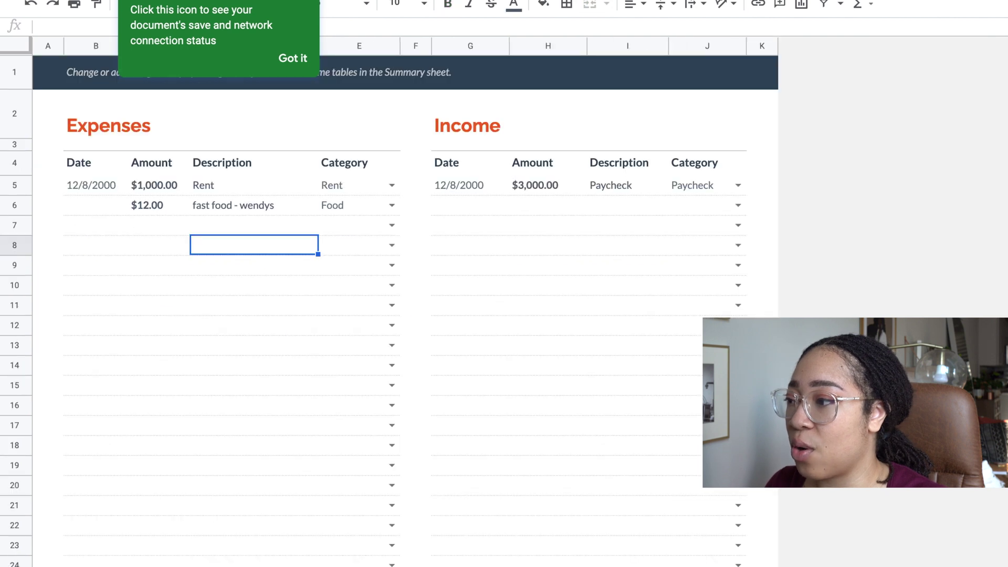
# - Log a $50 'best buy' expense in row 7 as Chrsitmas Gifts, then view the Summary sheet
pyautogui.click(218, 222)
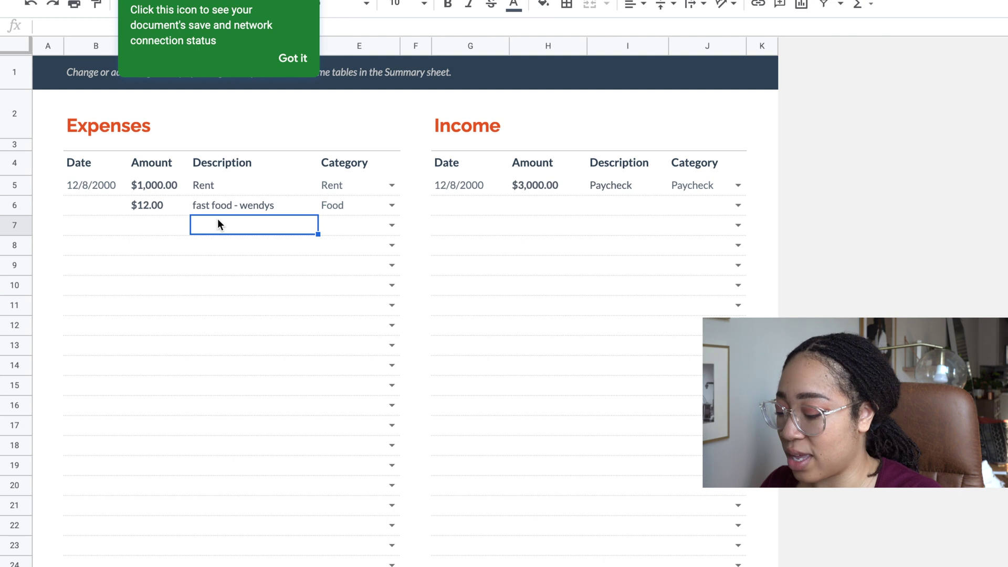
pyautogui.write('best buy')
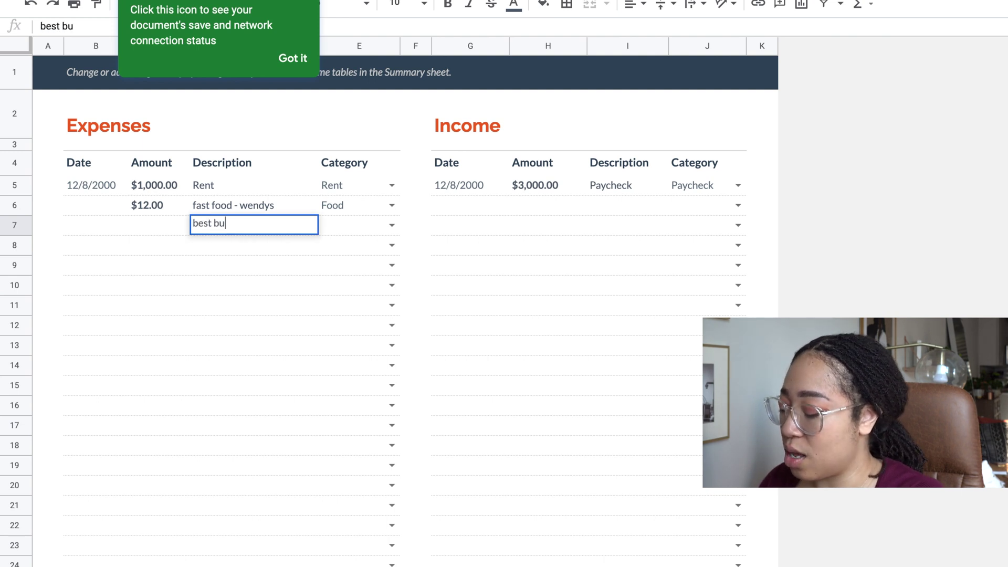
pyautogui.click(156, 230)
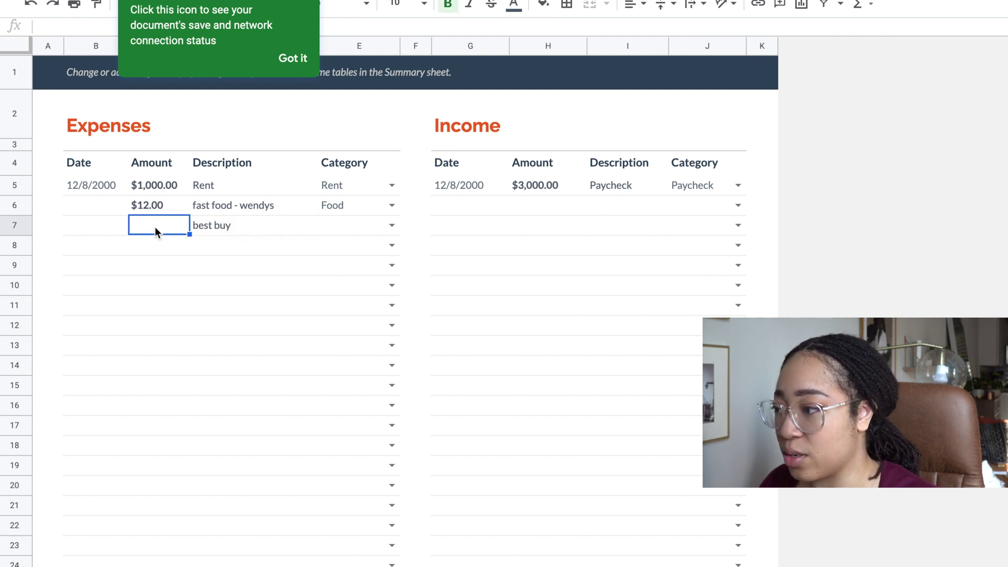
pyautogui.write('50')
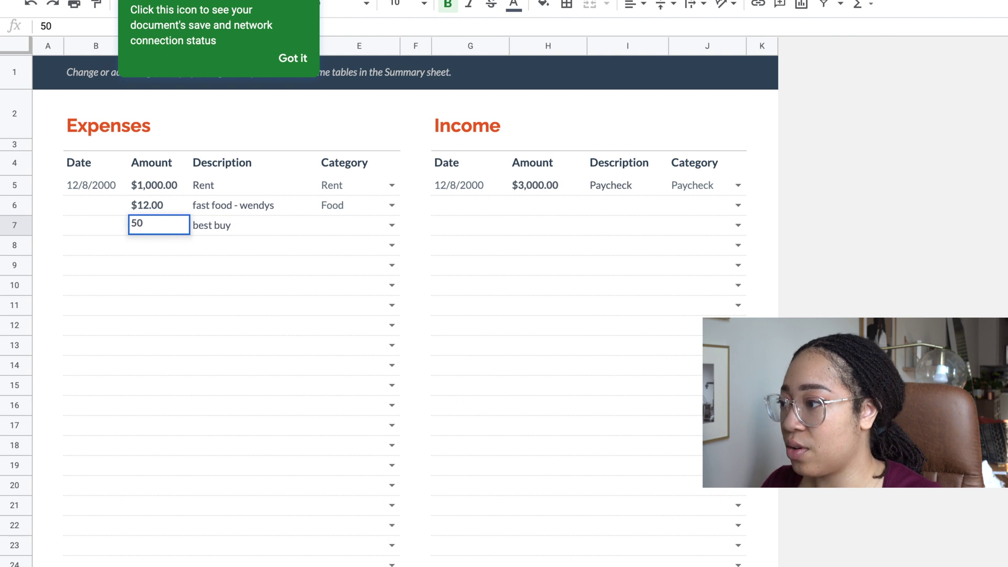
pyautogui.click(368, 230)
pyautogui.click(392, 225)
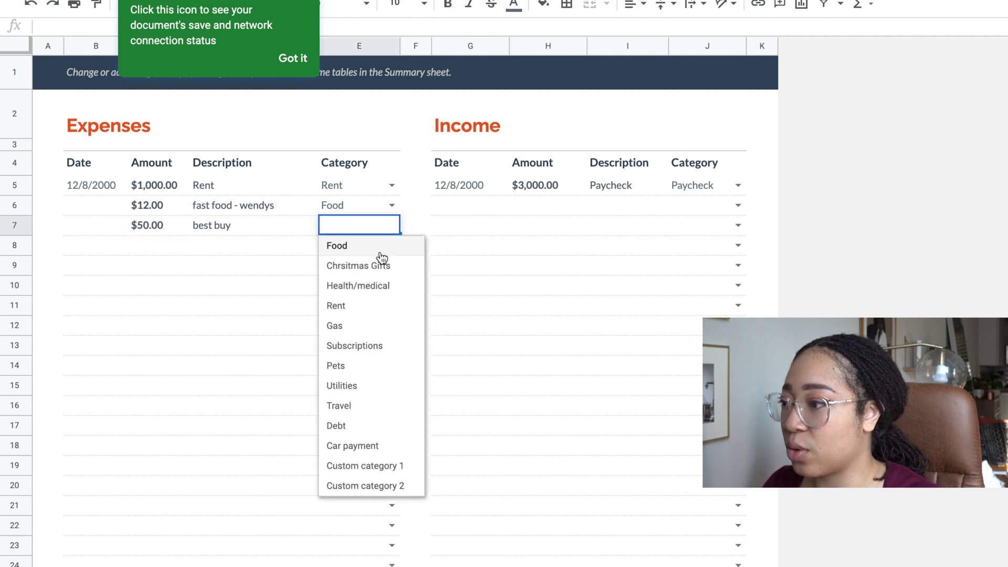
pyautogui.click(380, 266)
pyautogui.hotkey('ctrl', 'shift', 'pageup')
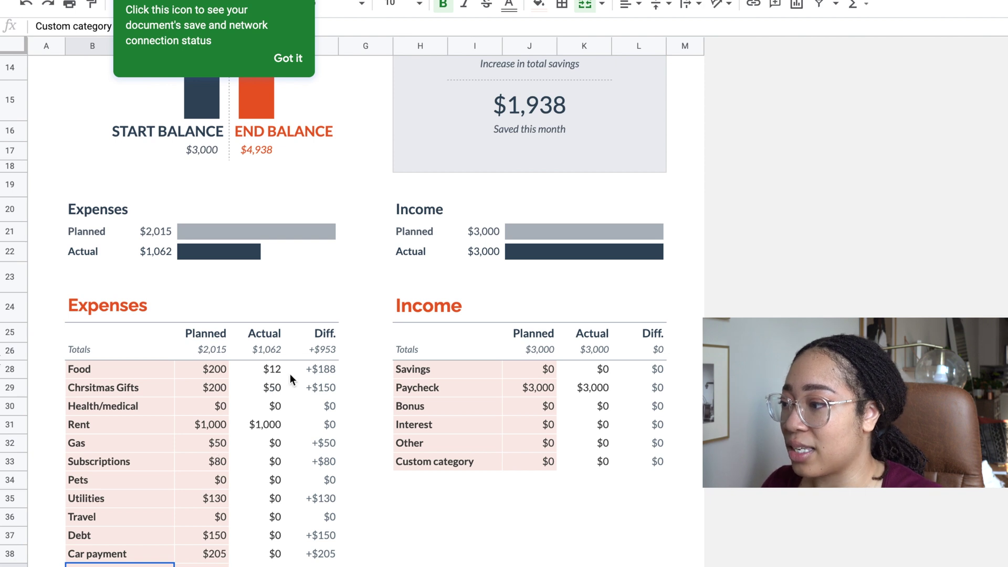
pyautogui.scroll(3, 278, 391)
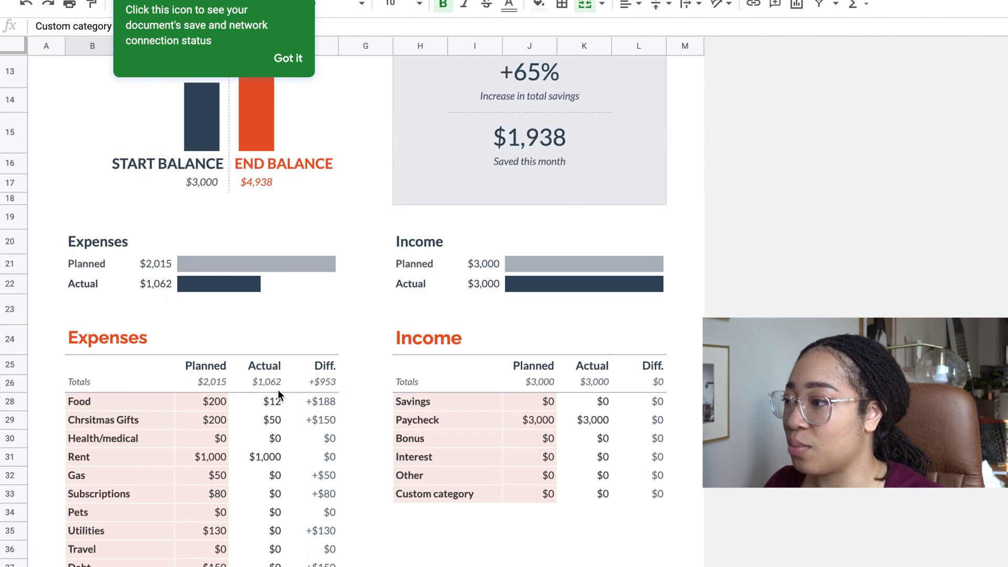
pyautogui.scroll(1, 278, 392)
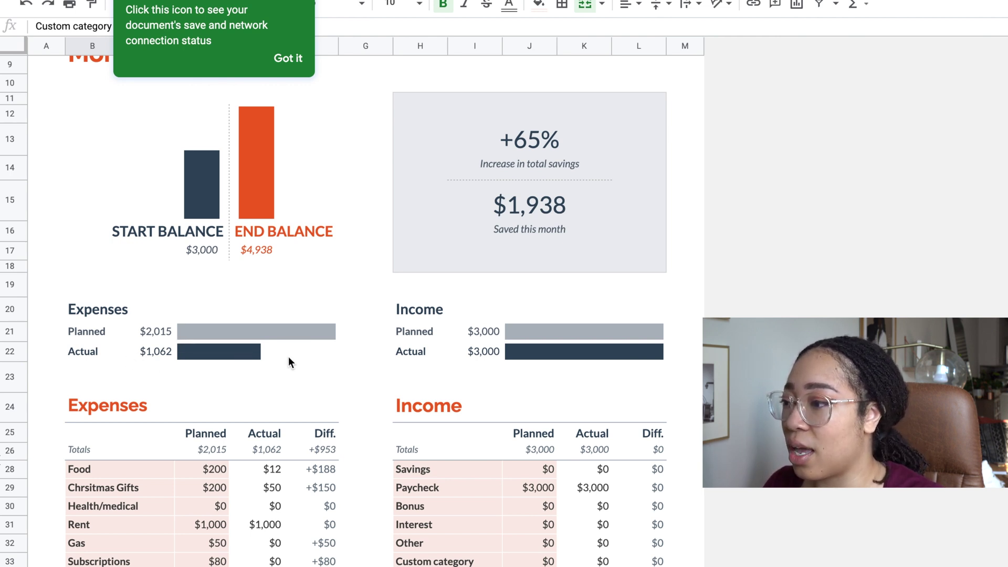
pyautogui.scroll(3, 291, 362)
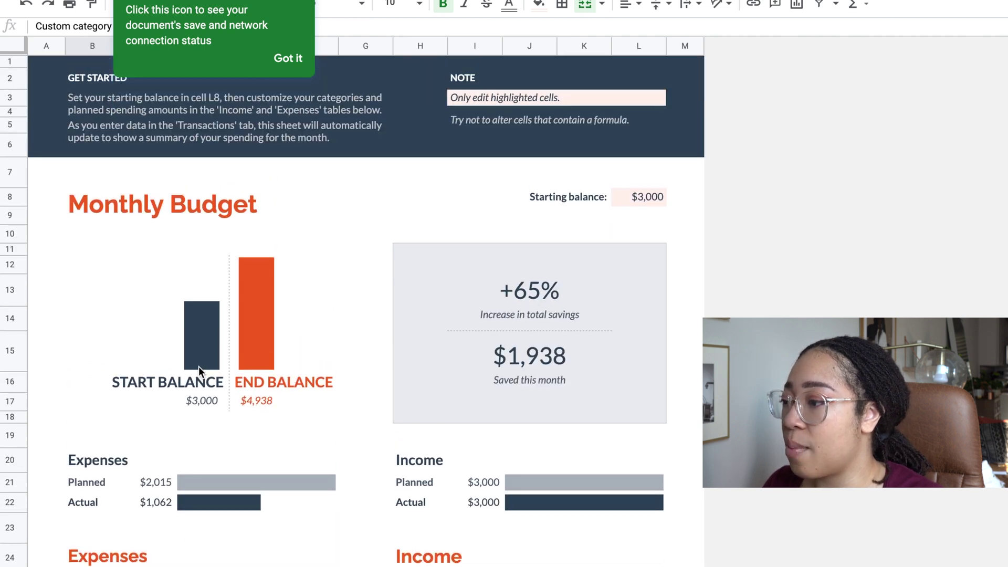
pyautogui.click(278, 406)
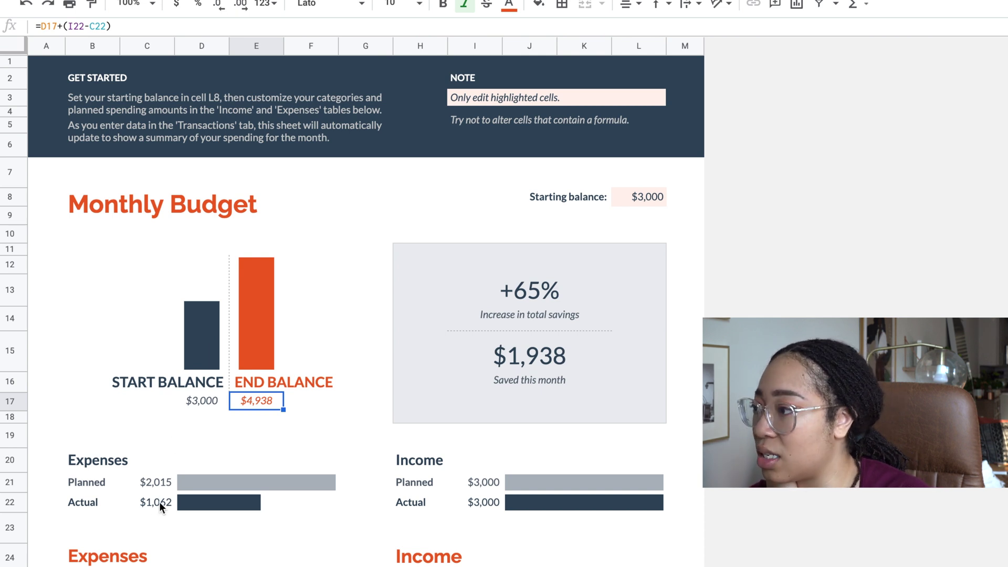
# - Fix the E17 end-balance formula so End Balance reads $1,938, with -$1,062 saved
pyautogui.click(91, 29)
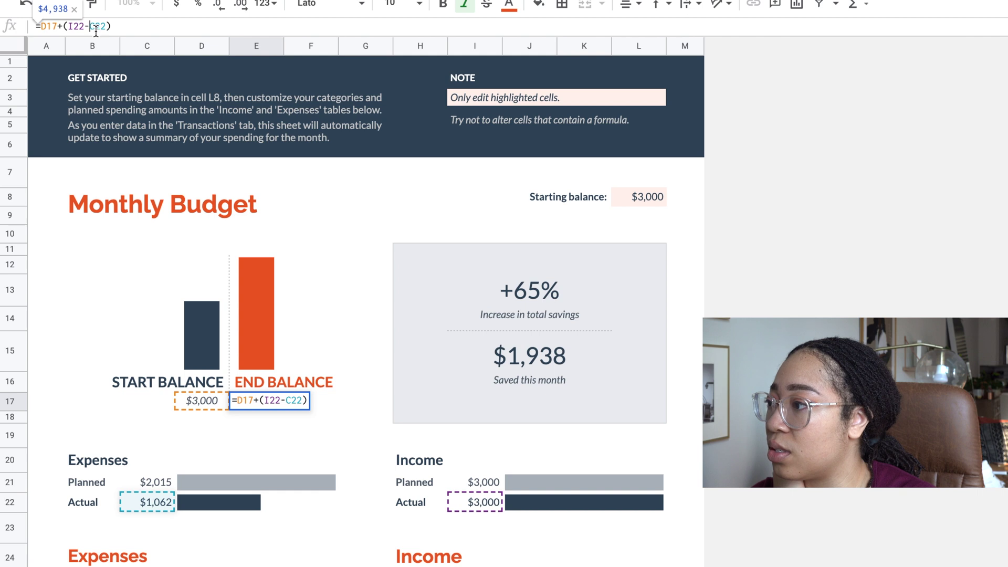
pyautogui.press('BackSpace')
pyautogui.press('BackSpace')
pyautogui.press('BackSpace')
pyautogui.press('BackSpace')
pyautogui.press('BackSpace')
pyautogui.press('BackSpace')
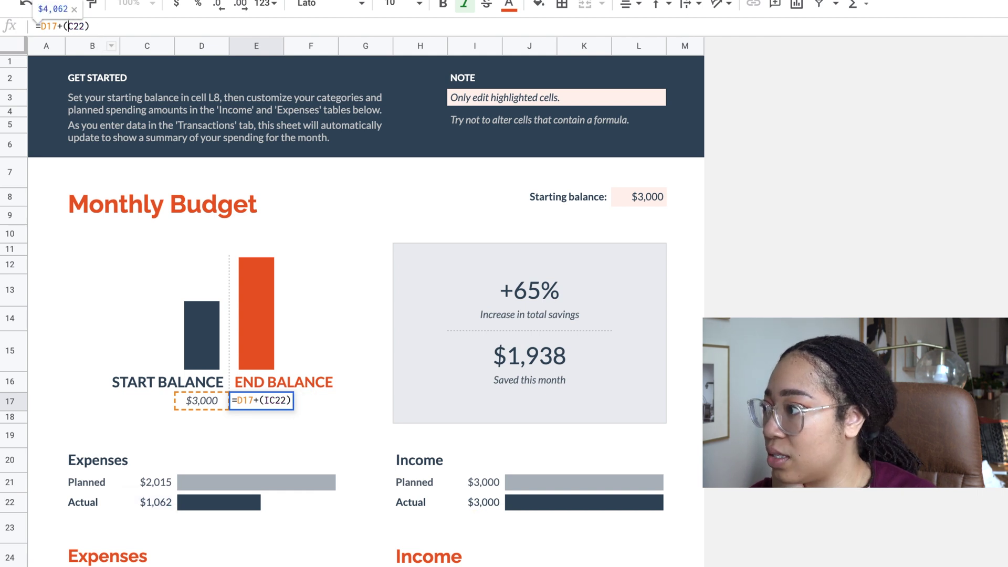
pyautogui.write('-')
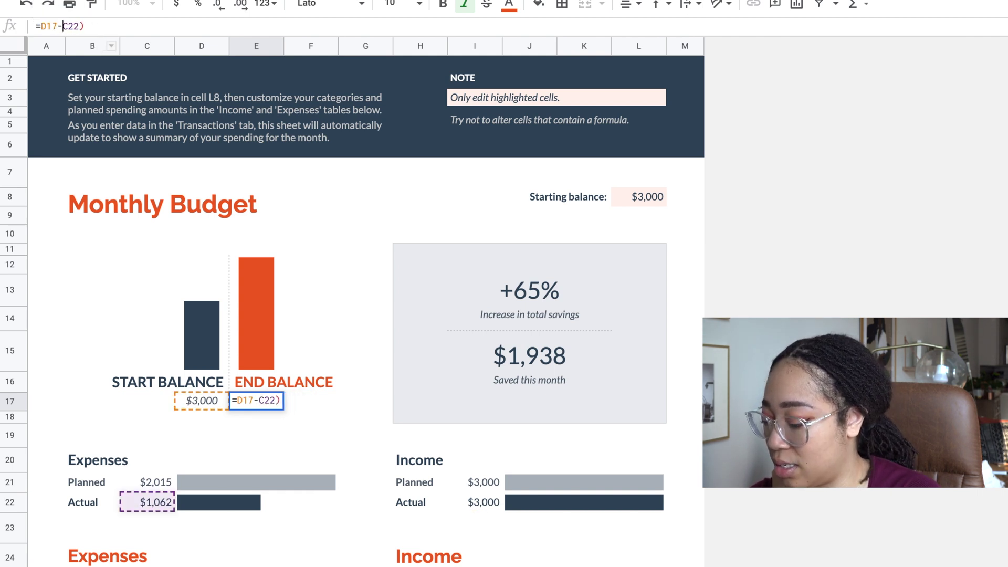
pyautogui.click(89, 26)
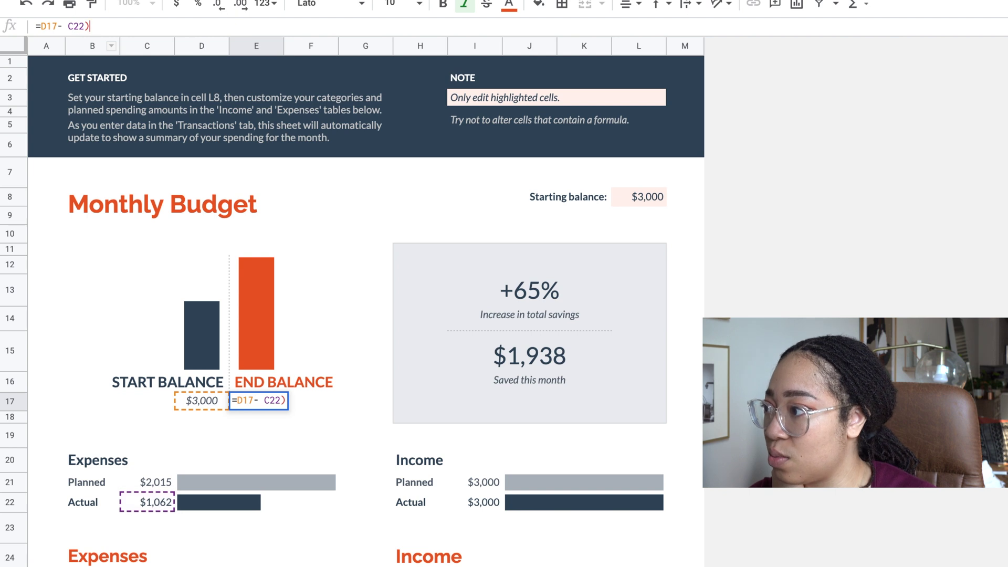
pyautogui.press('BackSpace')
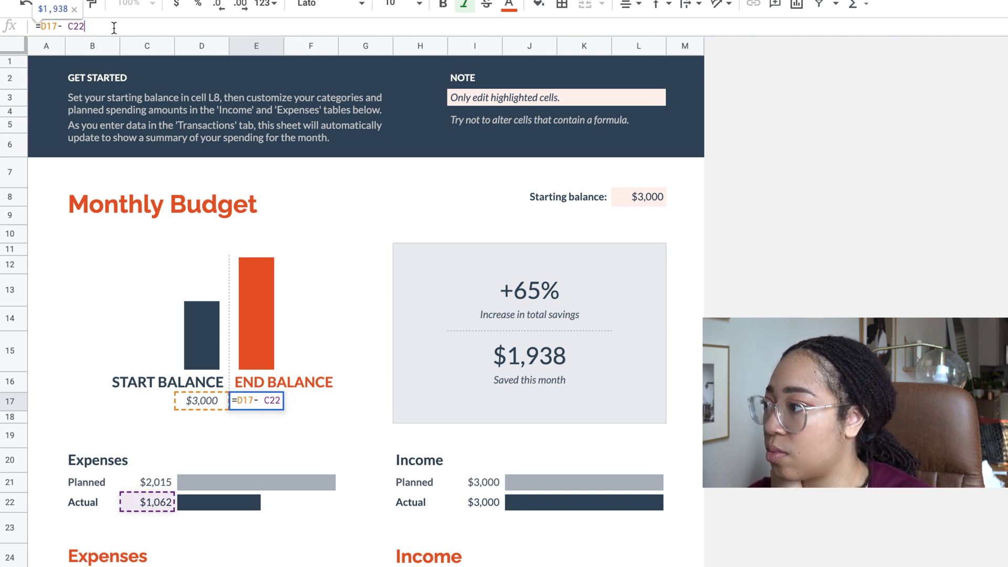
pyautogui.click(63, 27)
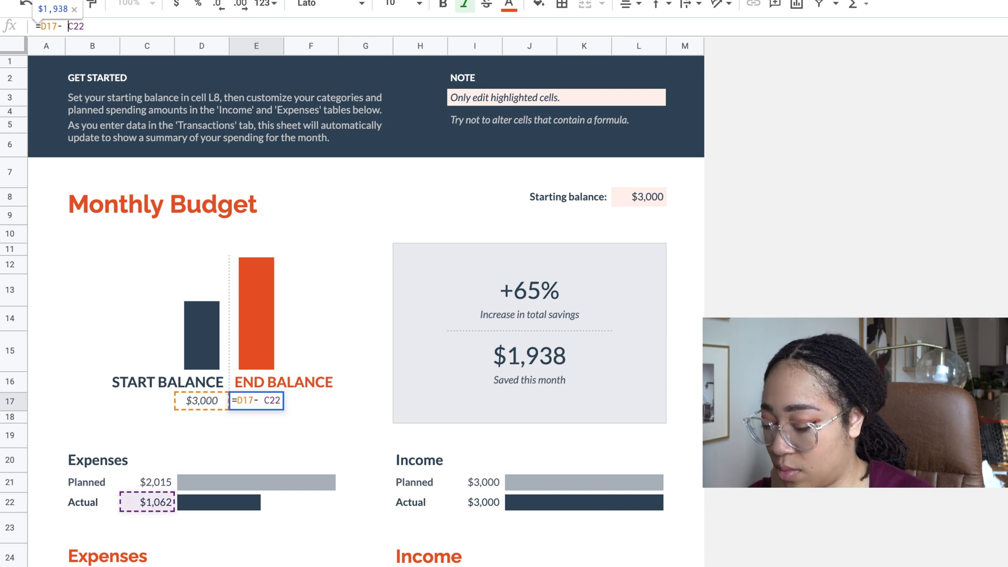
pyautogui.press('BackSpace')
pyautogui.press('BackSpace')
pyautogui.write('-')
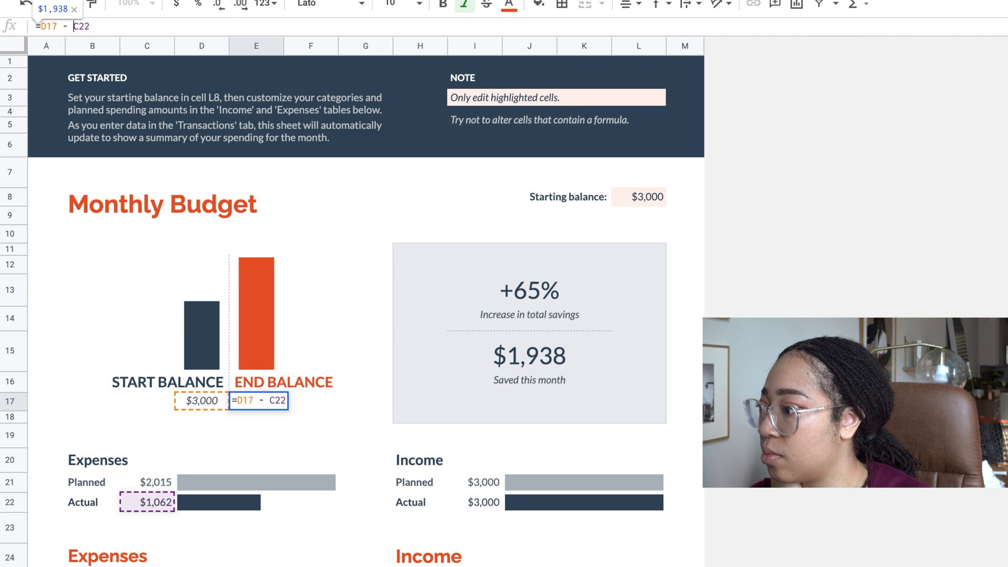
pyautogui.click(351, 225)
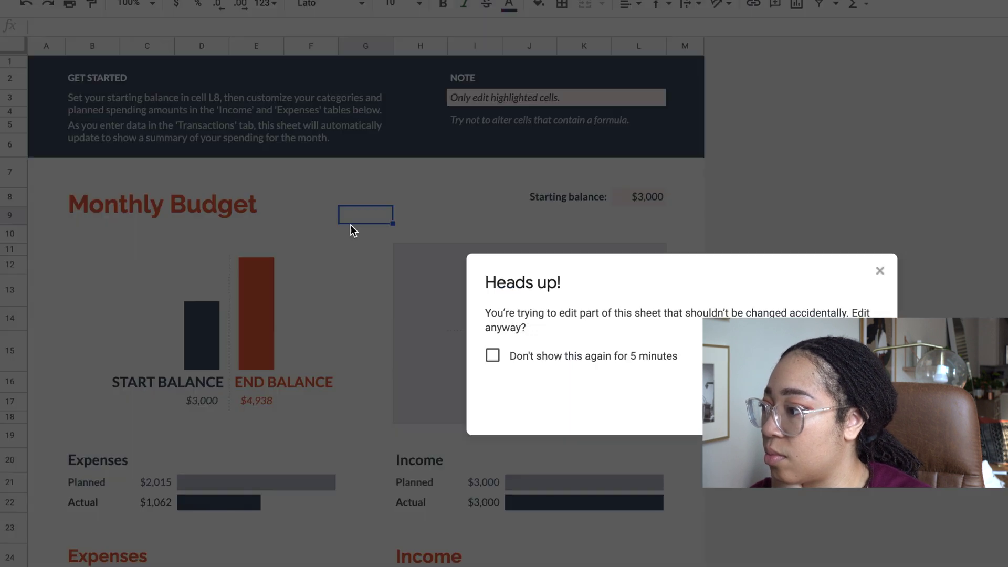
pyautogui.press('Return')
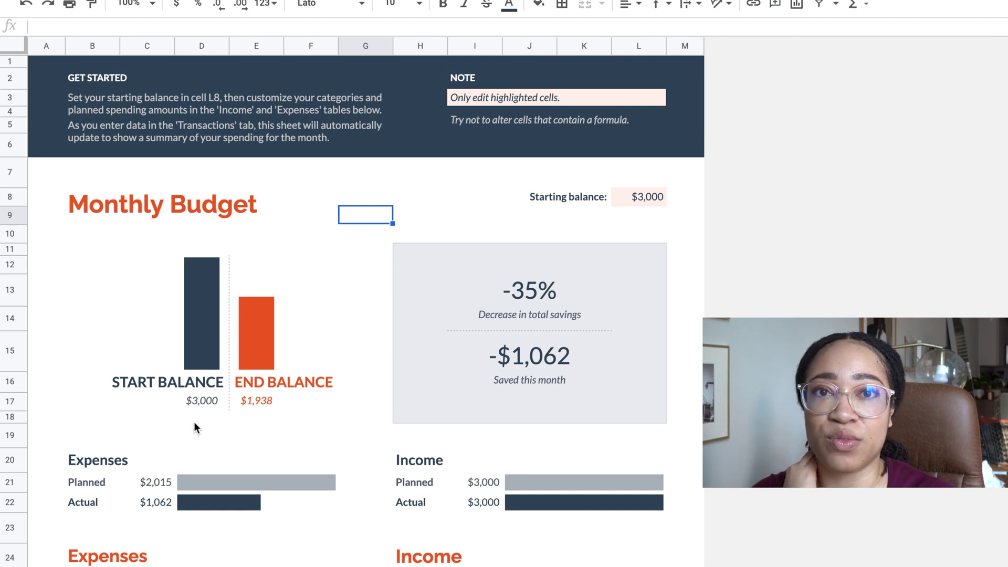
pyautogui.scroll(-3, 168, 452)
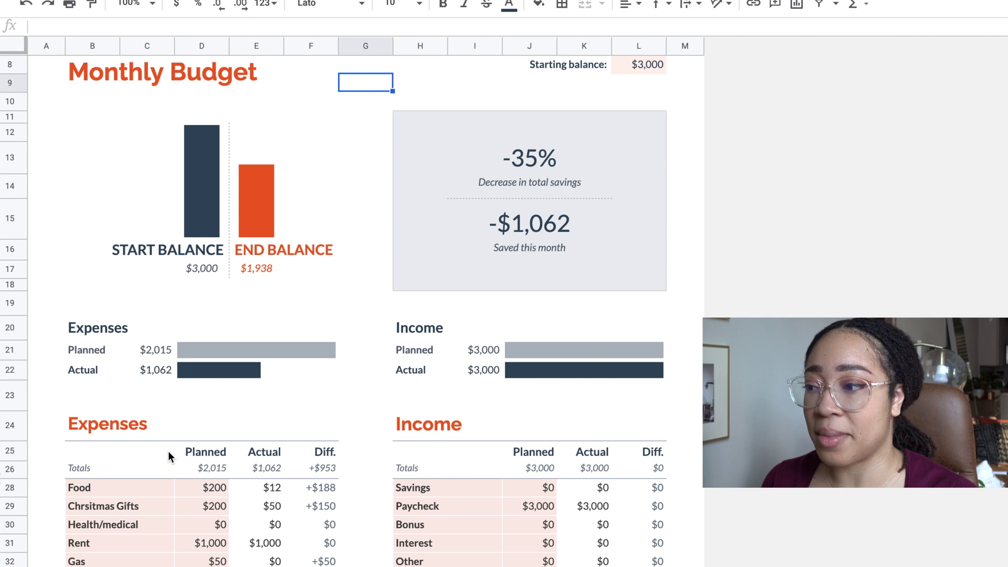
pyautogui.click(403, 500)
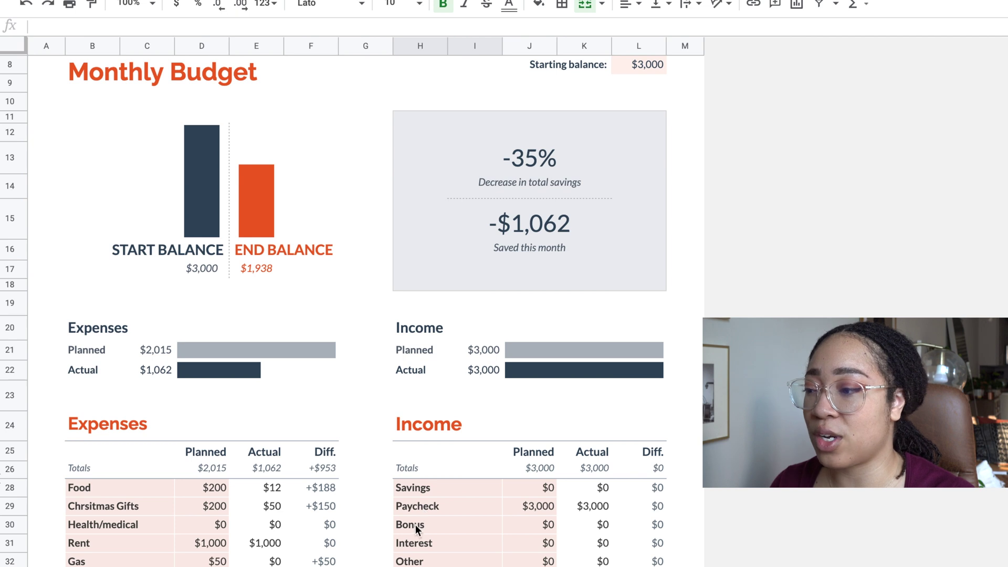
# - Rename the Bonus income category to 'Paycheck #2'
pyautogui.click(415, 525)
pyautogui.doubleClick(413, 525)
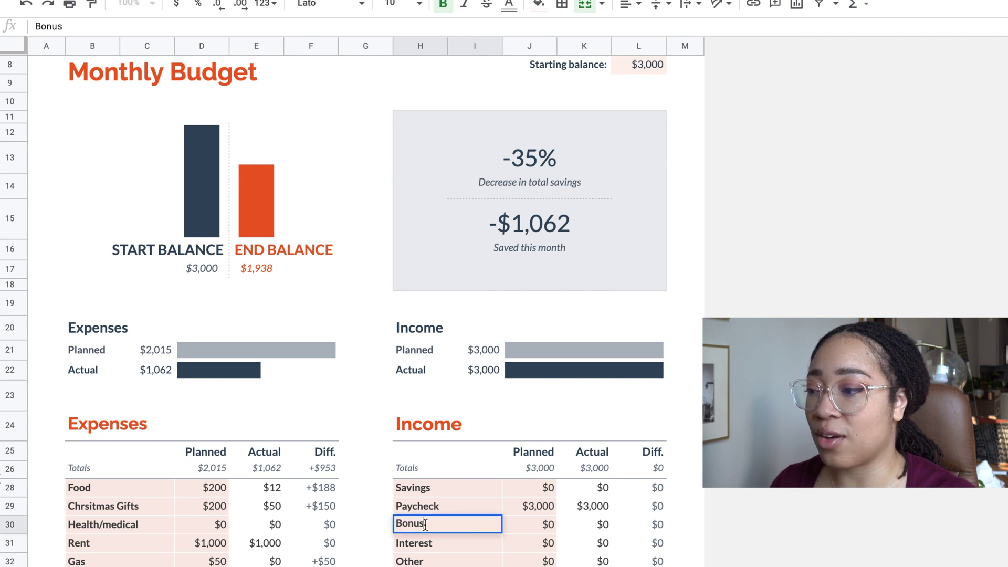
pyautogui.moveTo(426, 524); pyautogui.dragTo(395, 524)
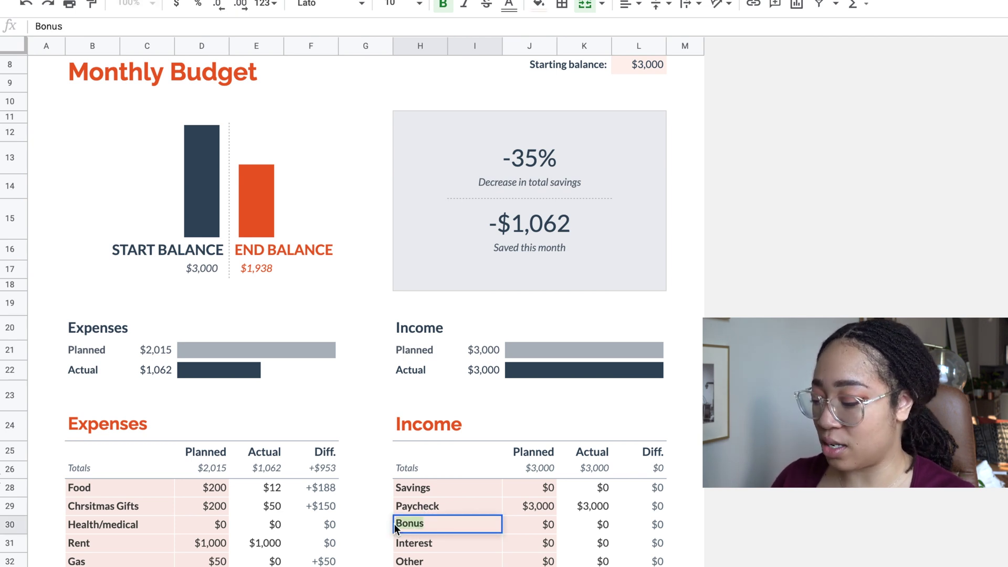
pyautogui.write('Paycheck')
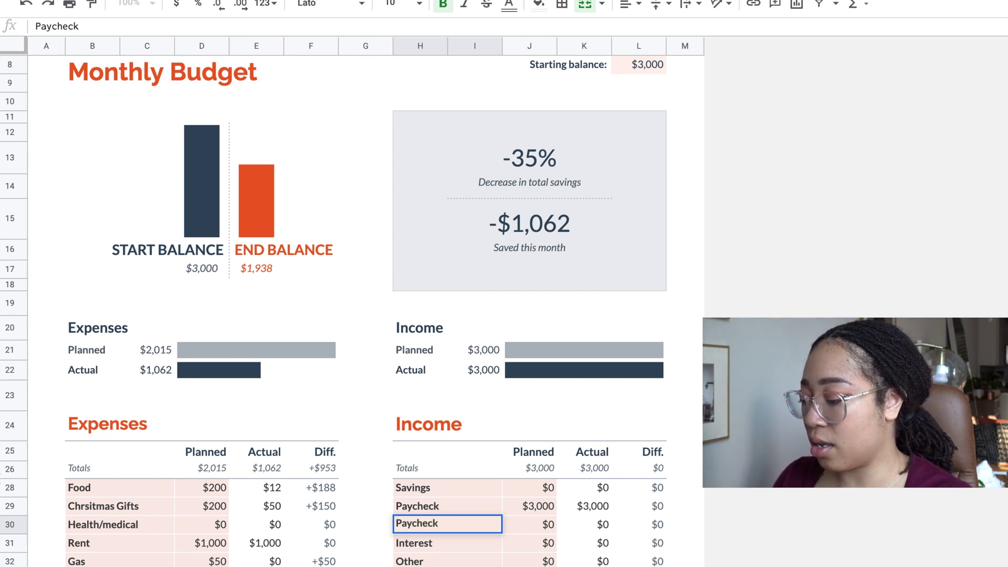
pyautogui.write(' #2')
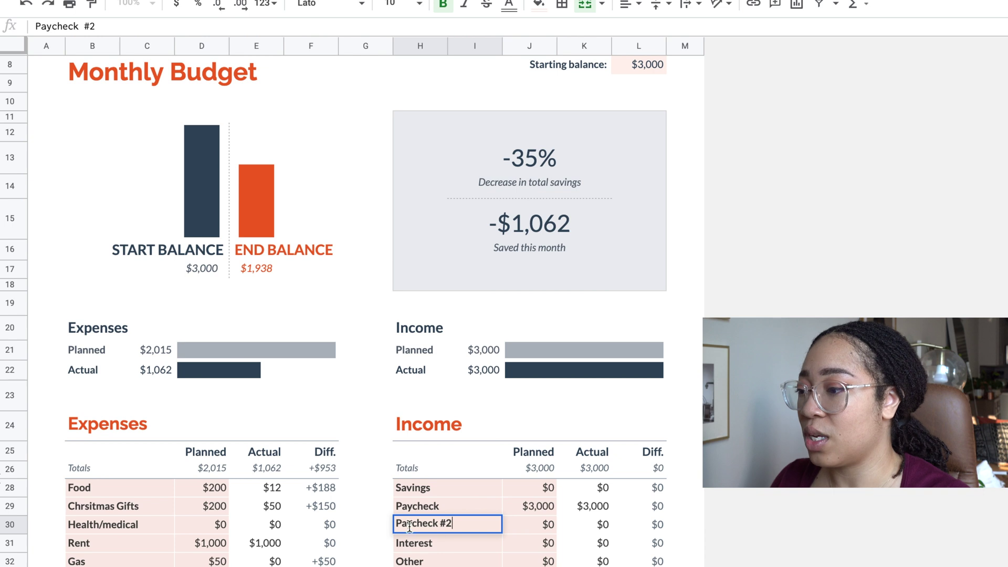
# - Give Paycheck #2 a $3,000 planned amount and a $3,000 actual amount
pyautogui.click(548, 527)
pyautogui.doubleClick(548, 525)
pyautogui.write('3000')
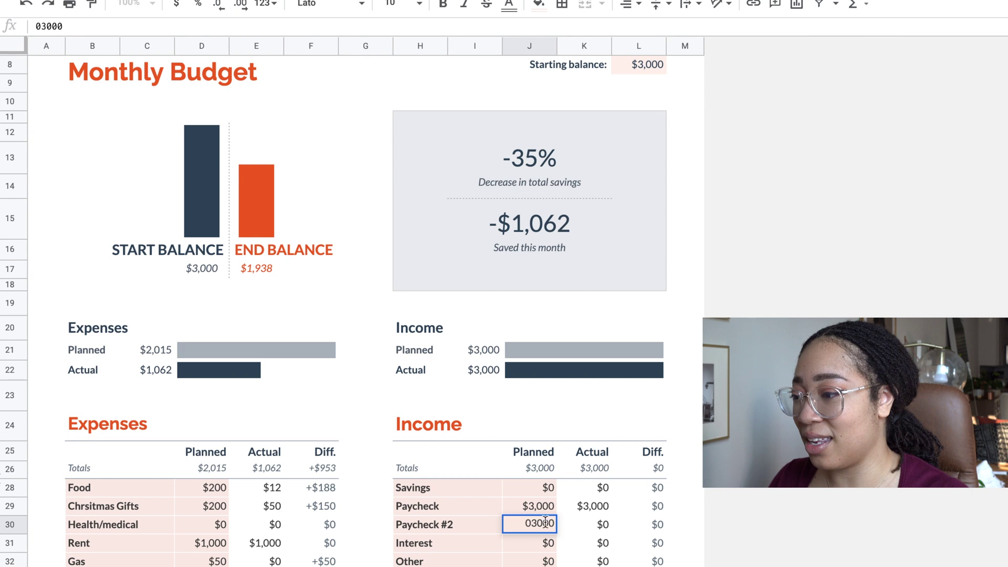
pyautogui.press('Return')
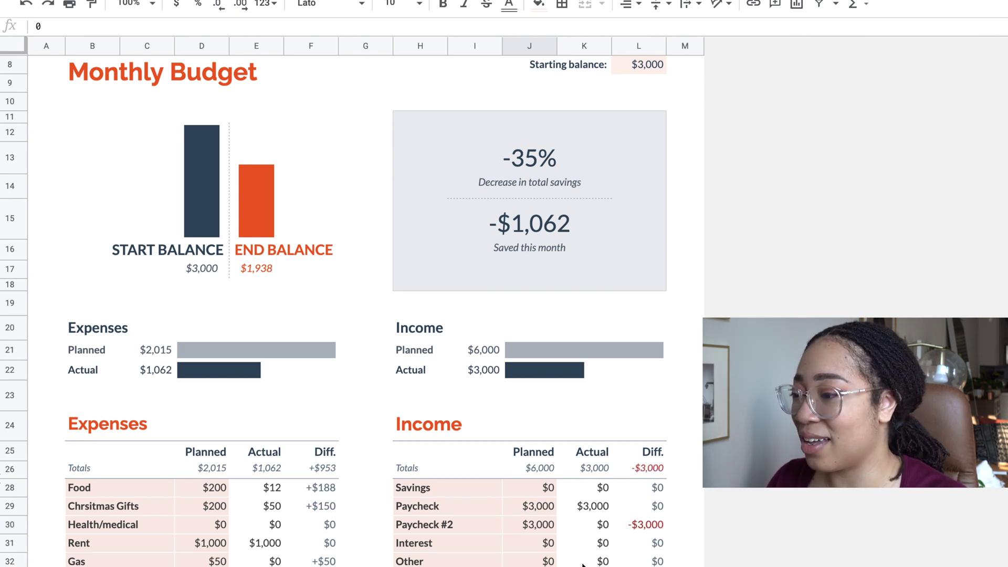
pyautogui.click(606, 526)
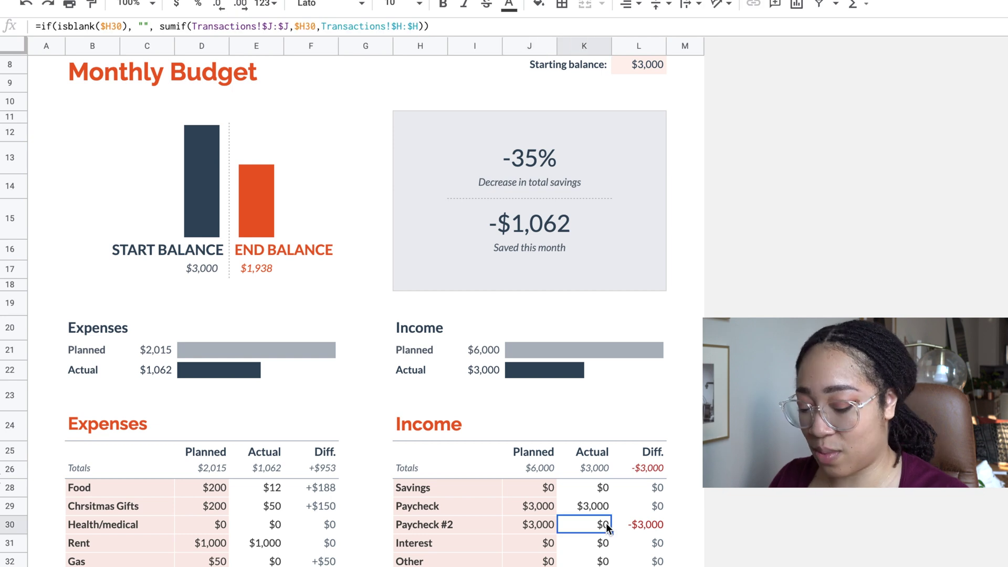
pyautogui.write('3000')
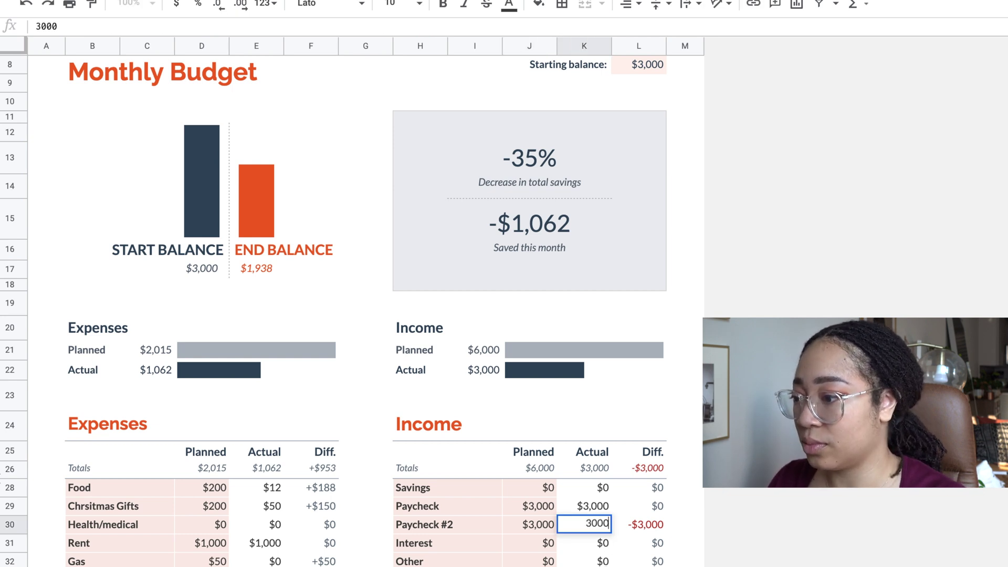
pyautogui.click(600, 562)
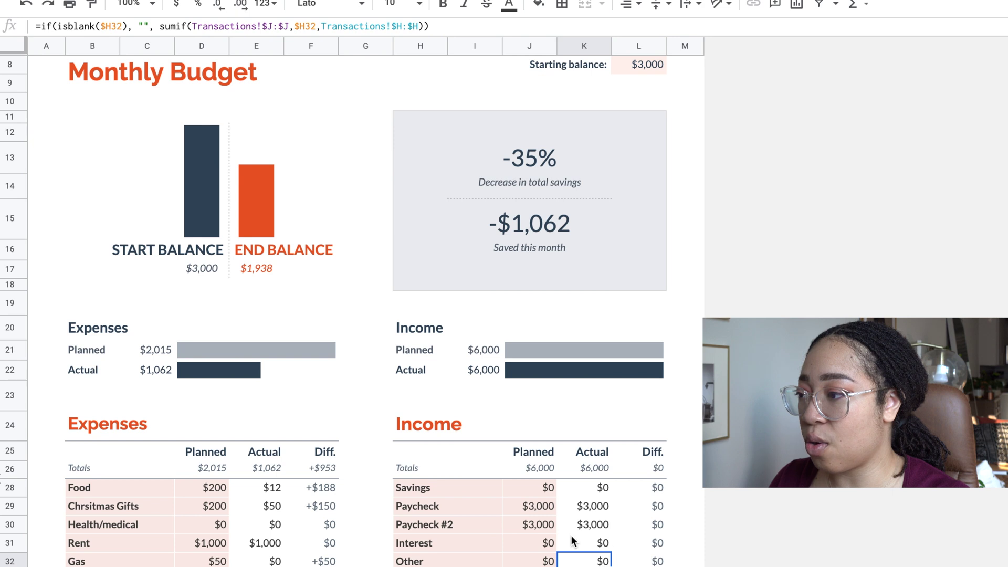
# - Change the planned amounts of Paycheck #2 and Paycheck to $1,500 each
pyautogui.click(538, 528)
pyautogui.doubleClick(538, 527)
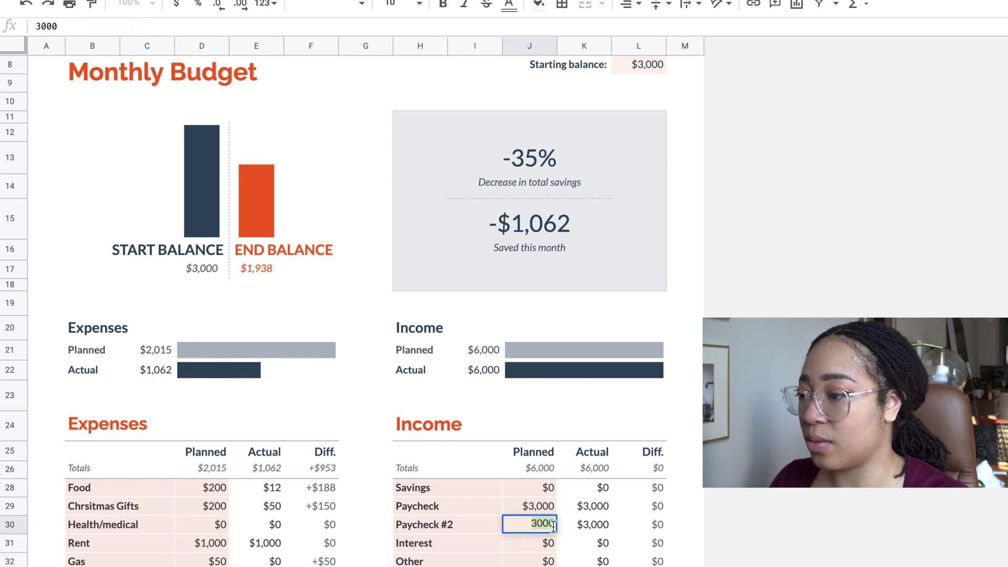
pyautogui.moveTo(532, 524); pyautogui.dragTo(546, 525)
pyautogui.click(546, 524)
pyautogui.press('Left')
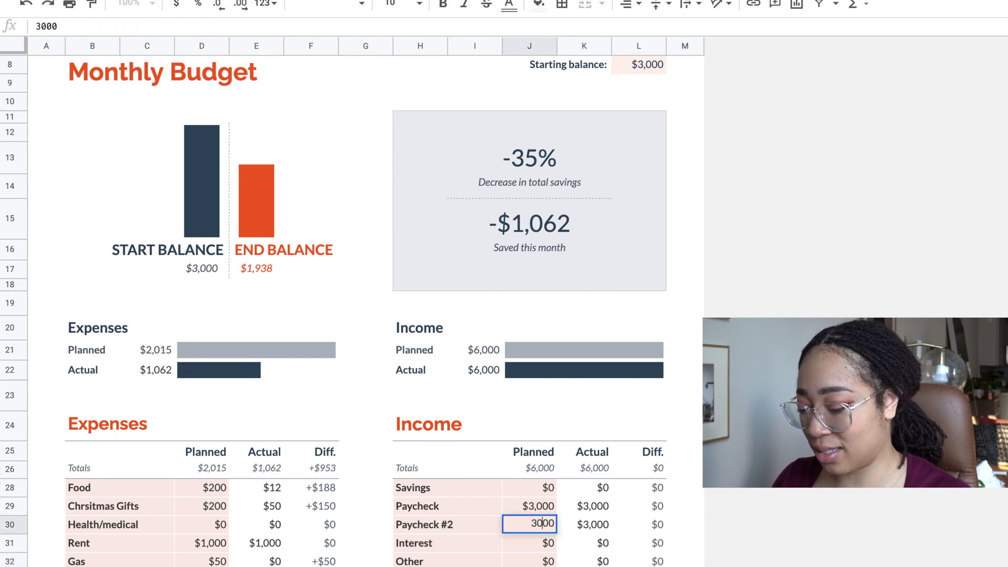
pyautogui.press('BackSpace')
pyautogui.press('BackSpace')
pyautogui.write('150')
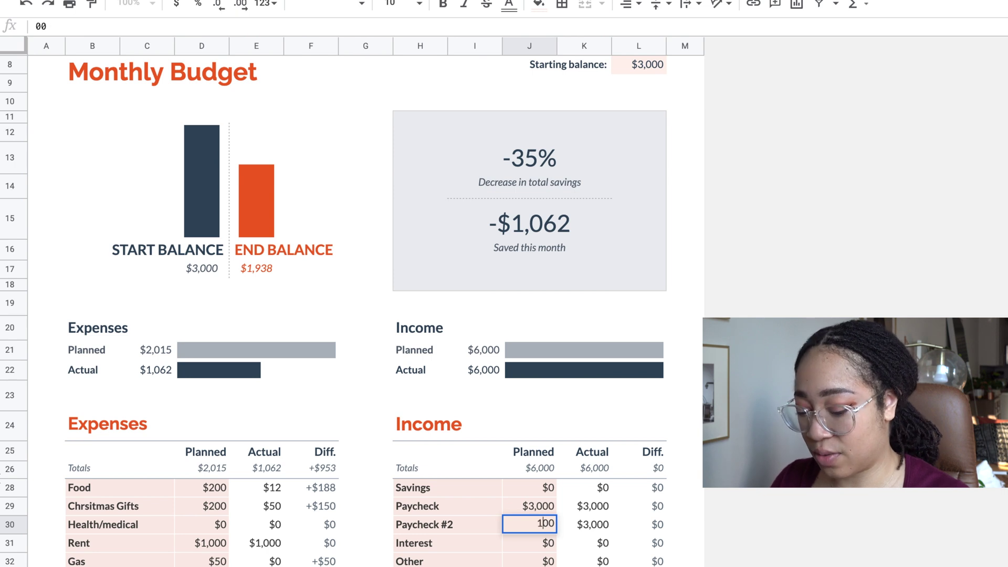
pyautogui.press('BackSpace')
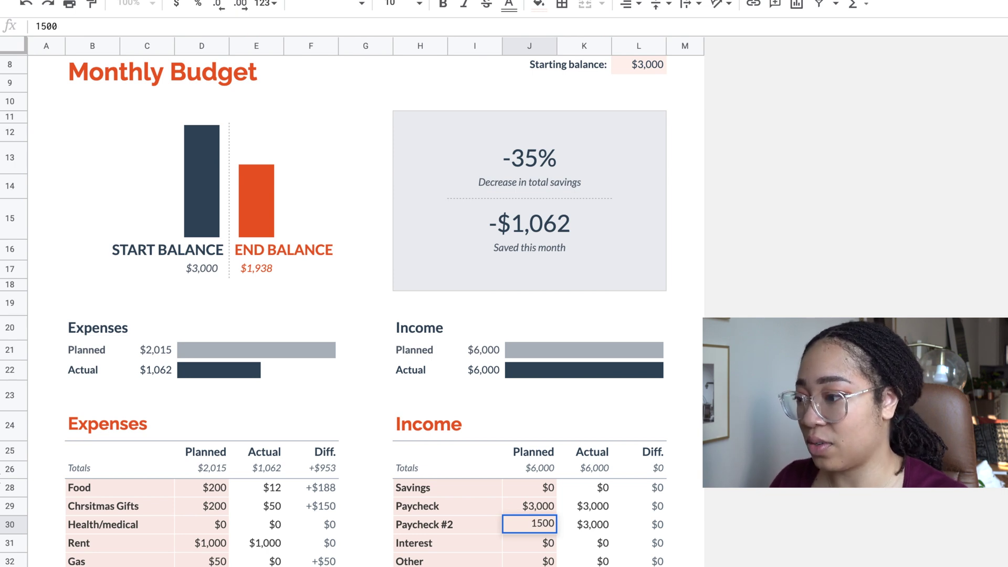
pyautogui.click(544, 508)
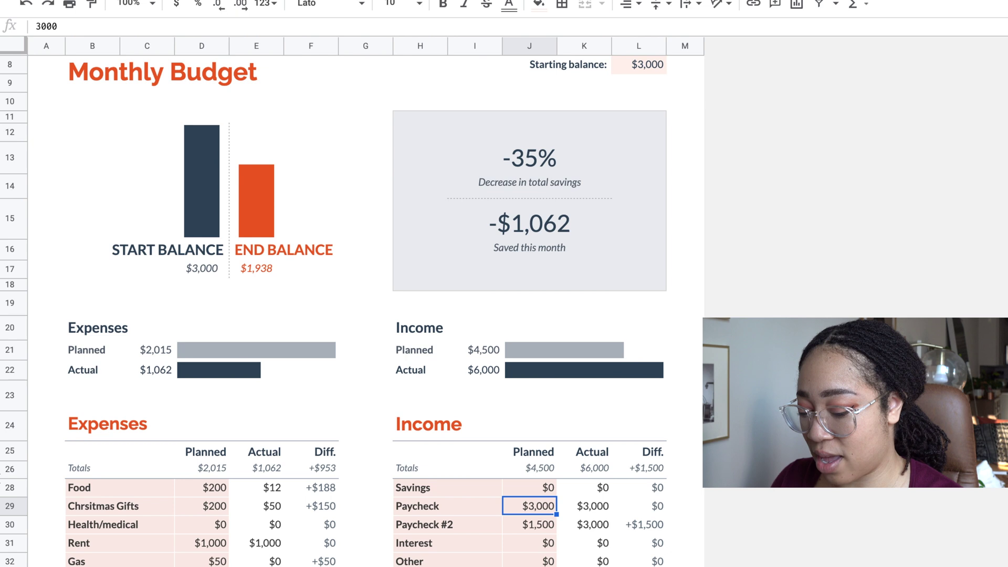
pyautogui.write('1500')
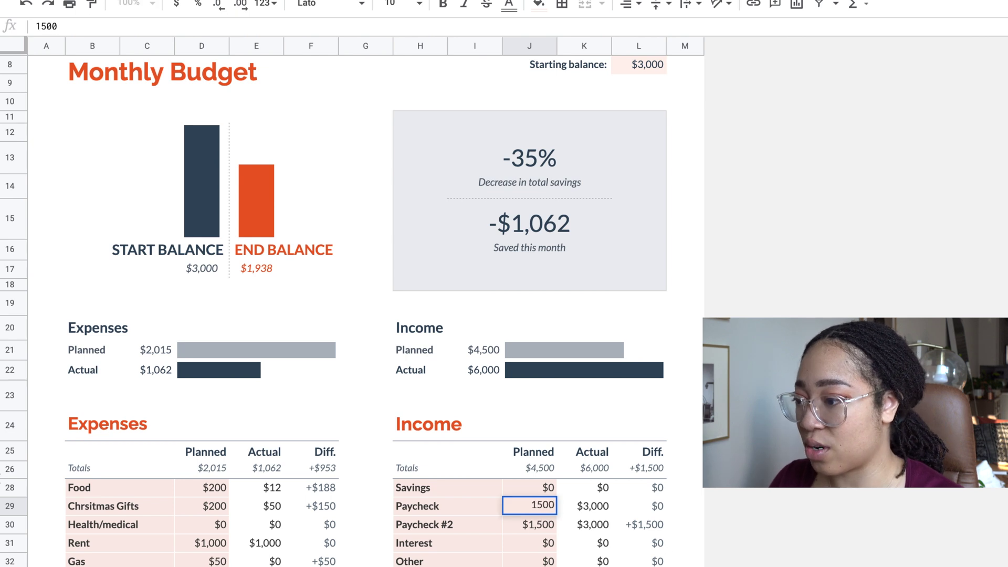
pyautogui.click(545, 543)
# - Set both paychecks' actual amounts to $1,500, muting the protected-range warning for 5 minutes
pyautogui.click(601, 507)
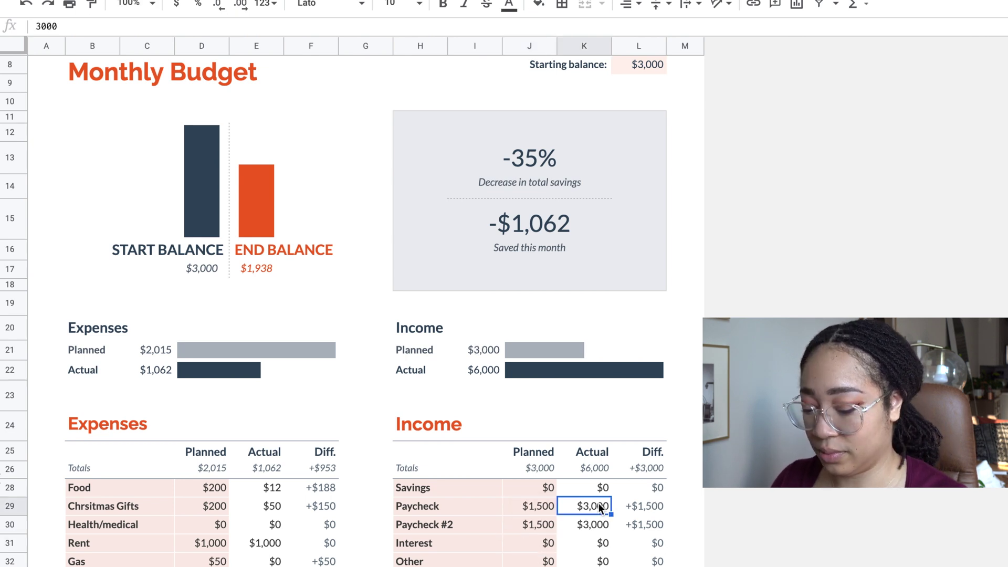
pyautogui.write('1500')
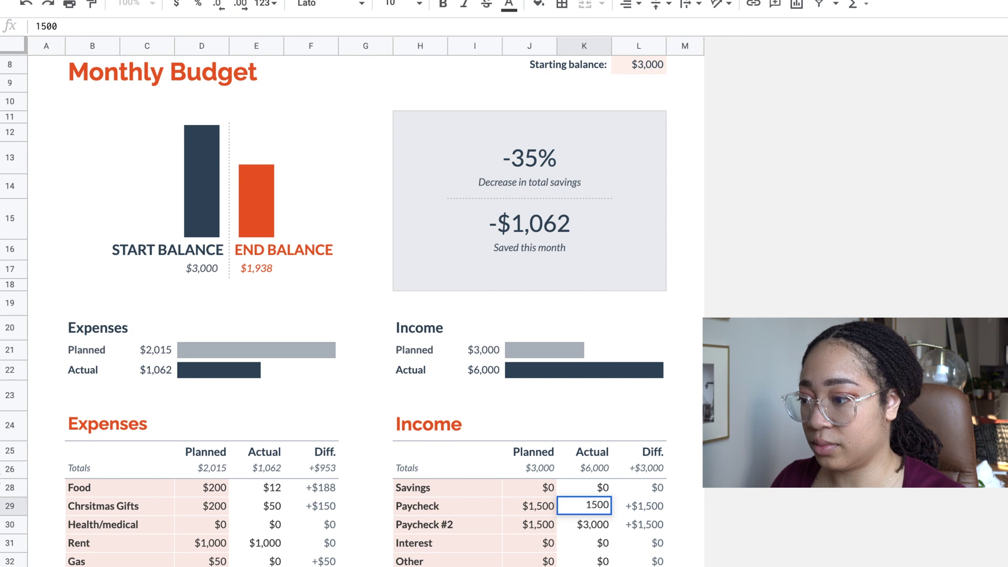
pyautogui.click(600, 527)
pyautogui.click(525, 356)
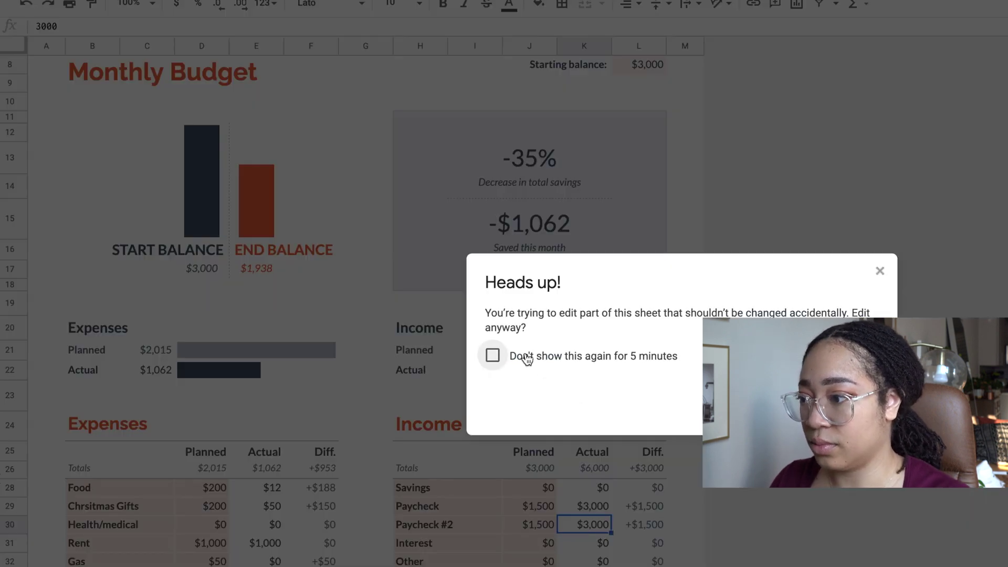
pyautogui.press('Return')
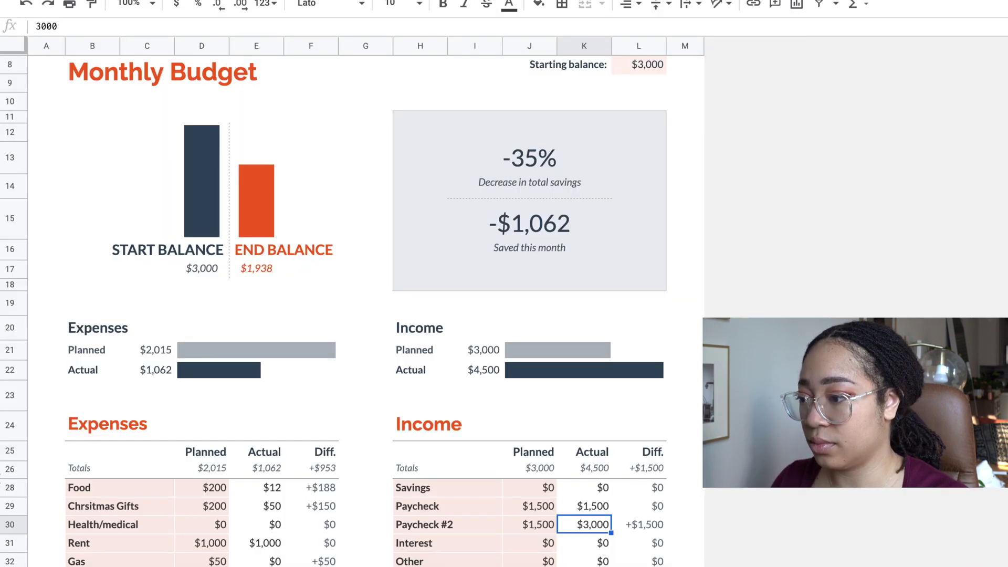
pyautogui.write('1500')
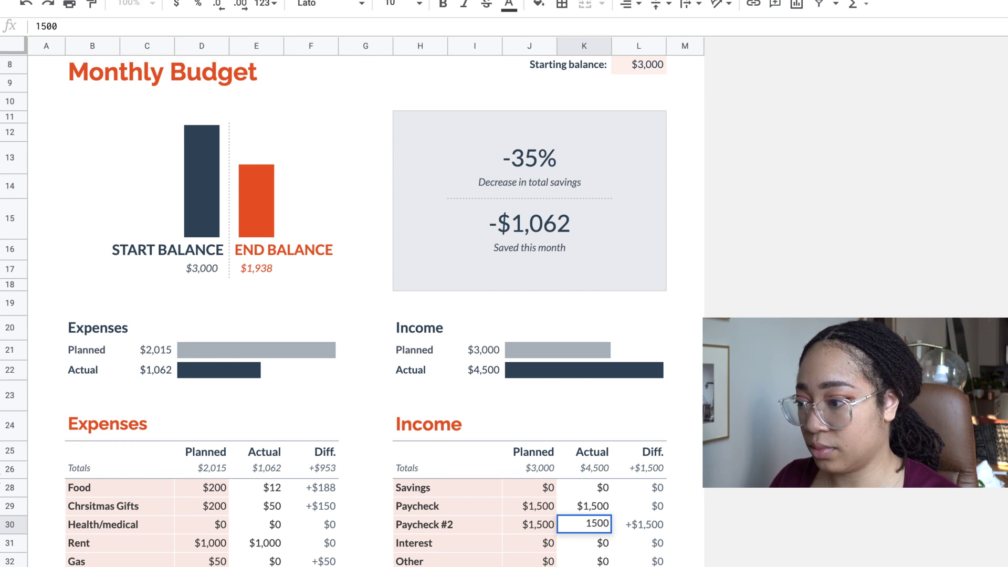
pyautogui.click(593, 562)
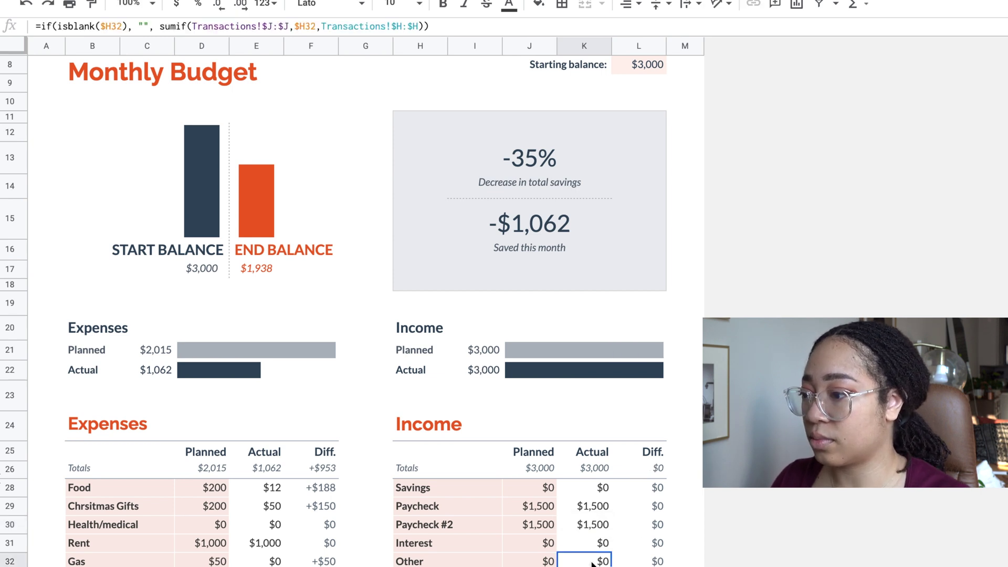
pyautogui.scroll(1, 593, 563)
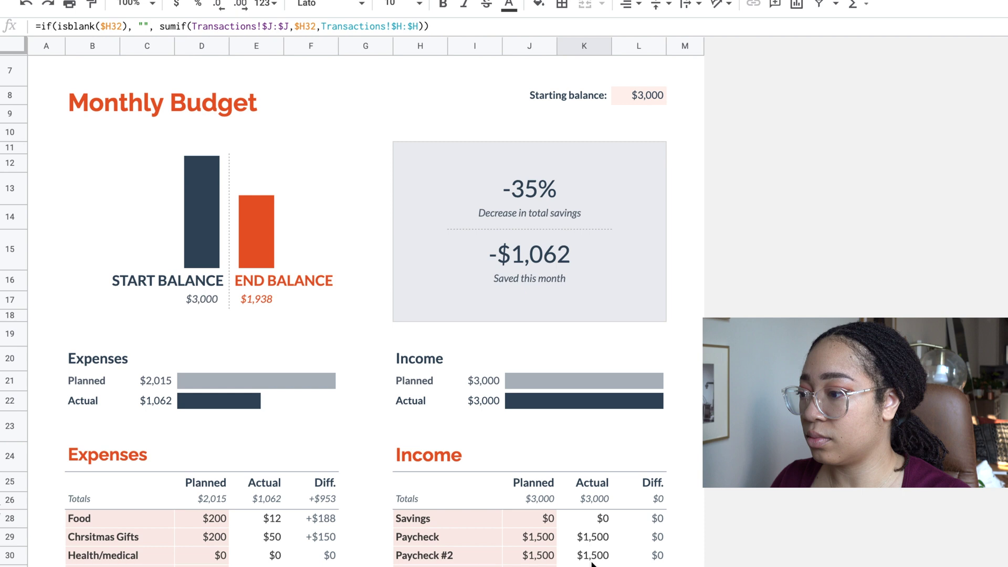